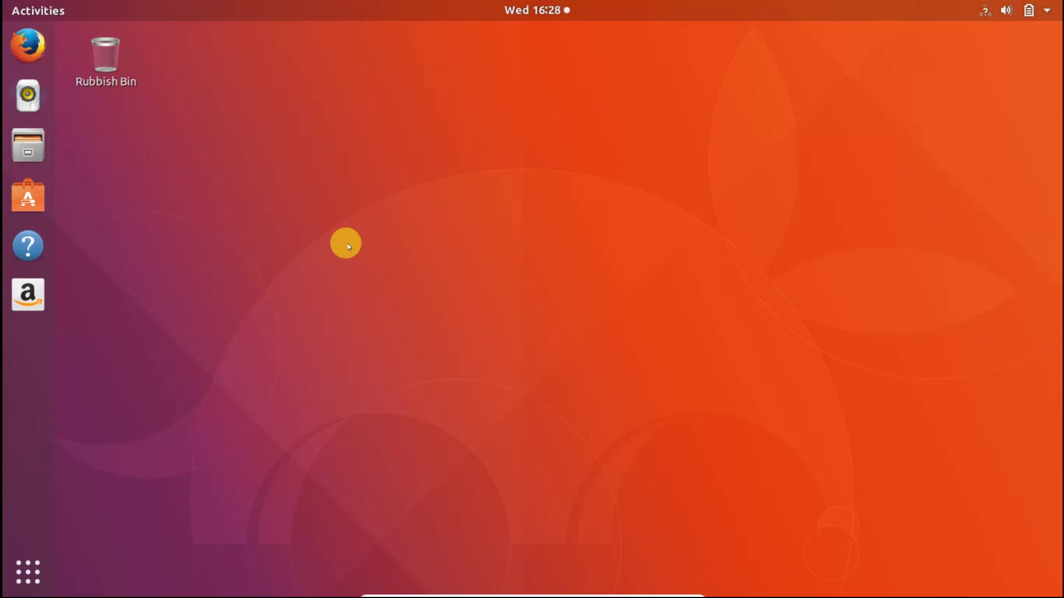
Launch LibreOffice Impress from the application search and start a presentation from the red Alizarin template.
left_click(22, 571)
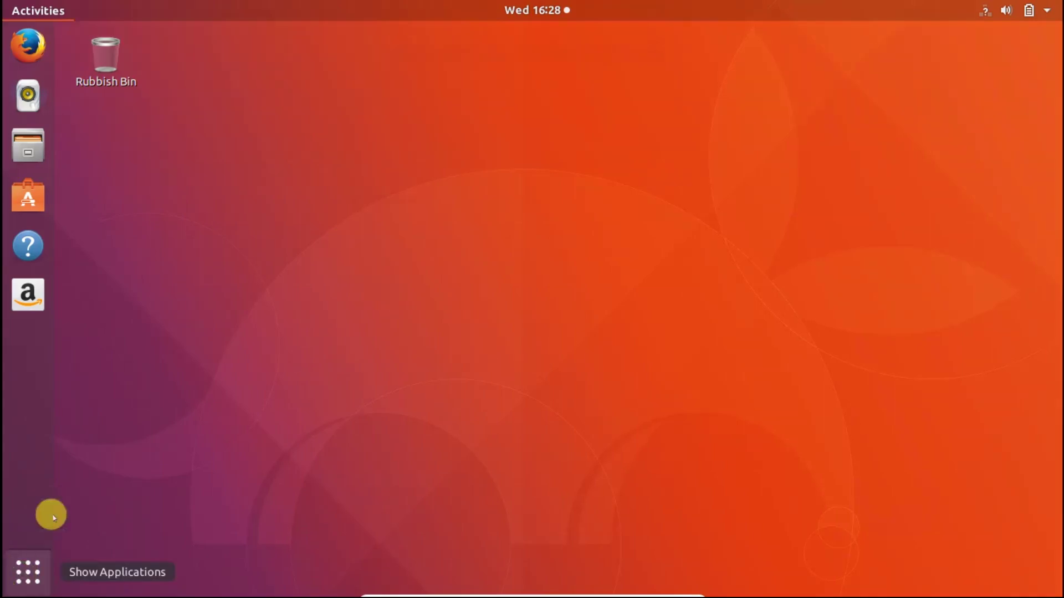
left_click(505, 49)
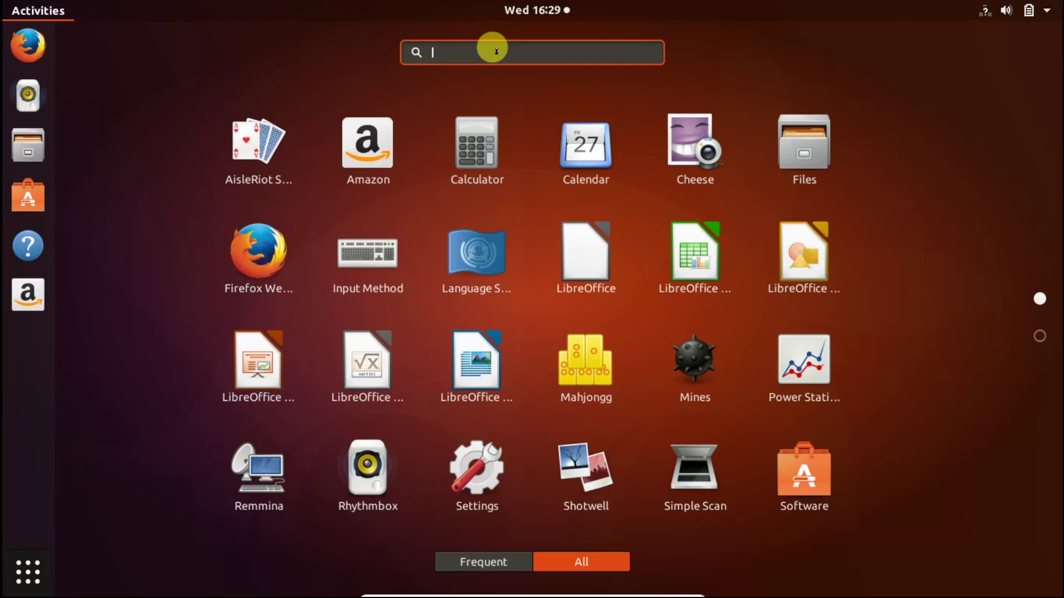
type("imprel")
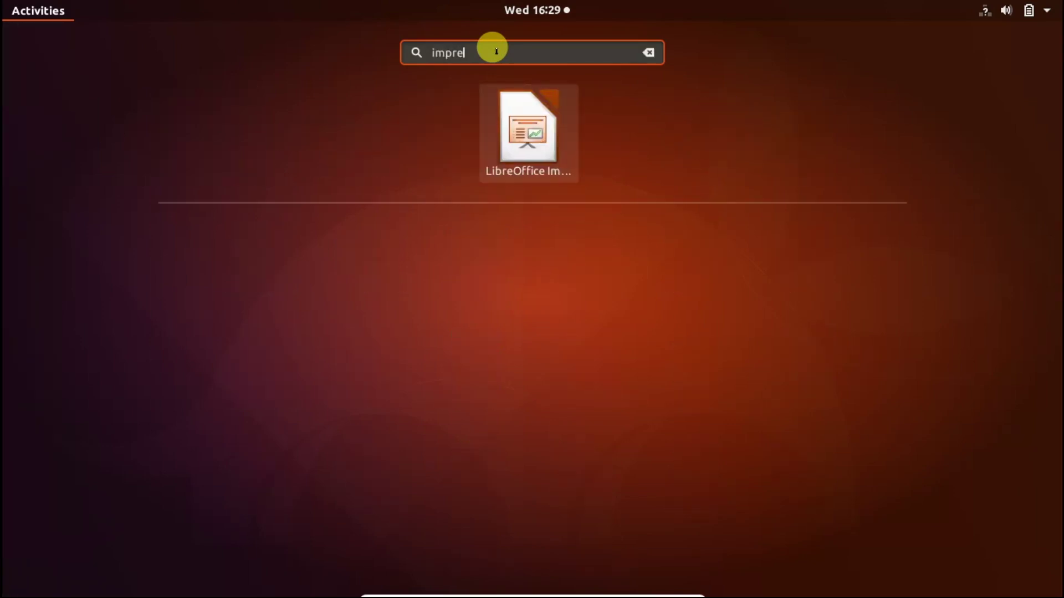
left_click(527, 133)
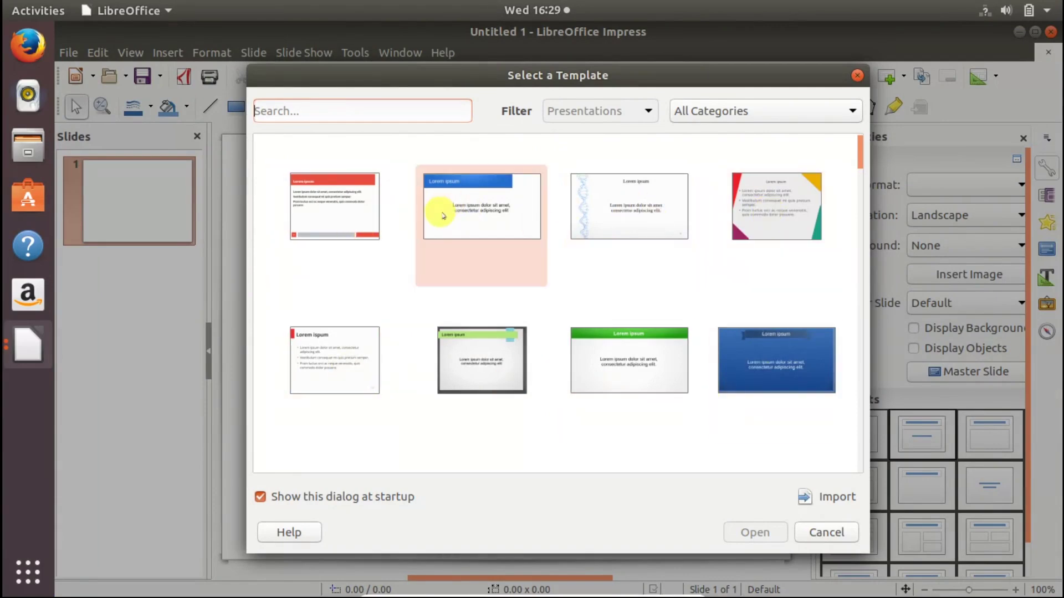
left_click(331, 208)
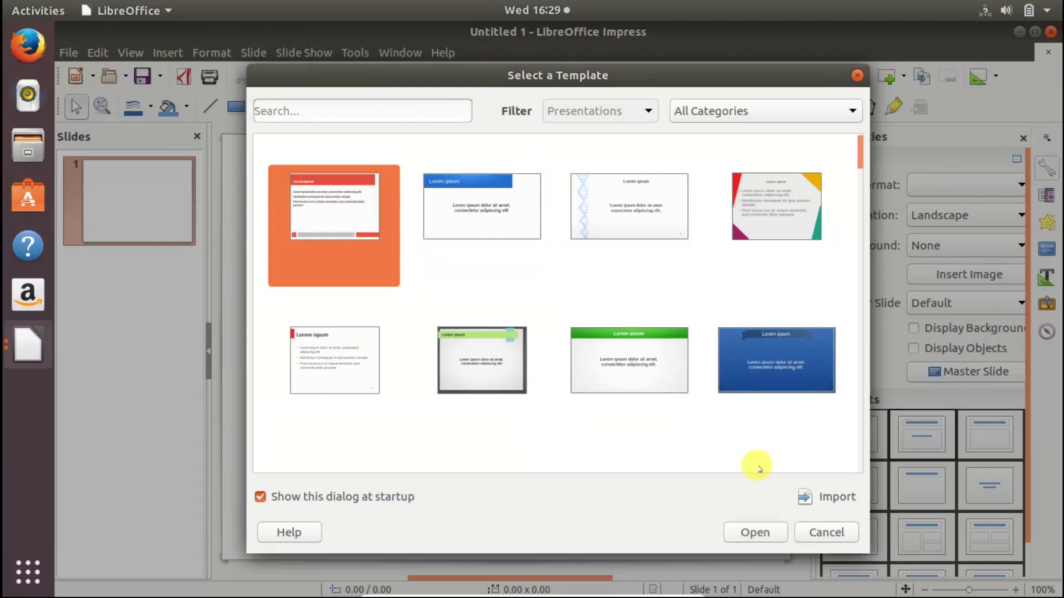
left_click(737, 531)
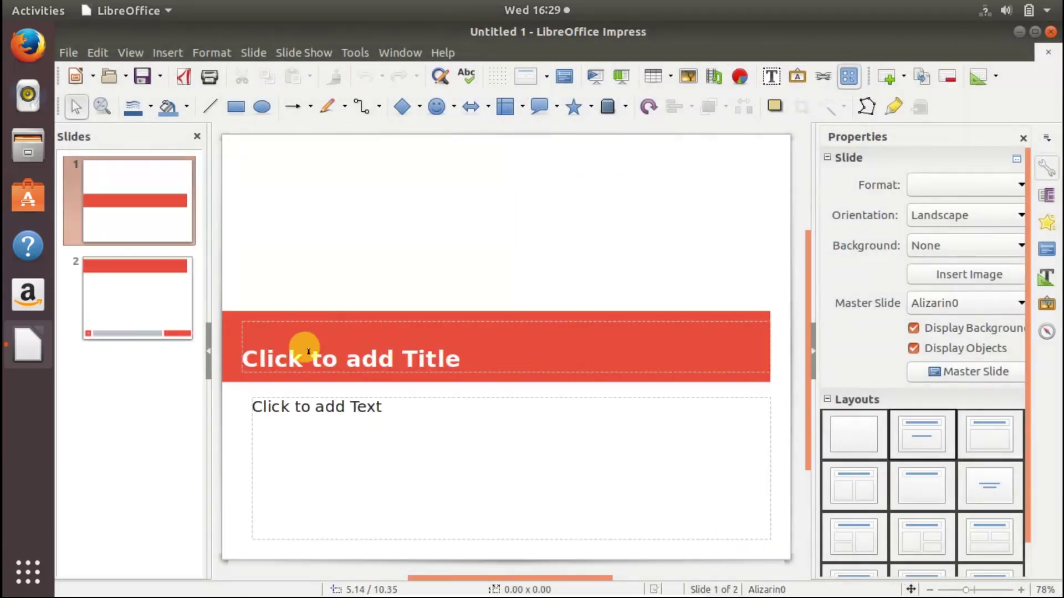
Enter the title "How to creat presentation in ubuntu" on slide 1.
left_click(377, 341)
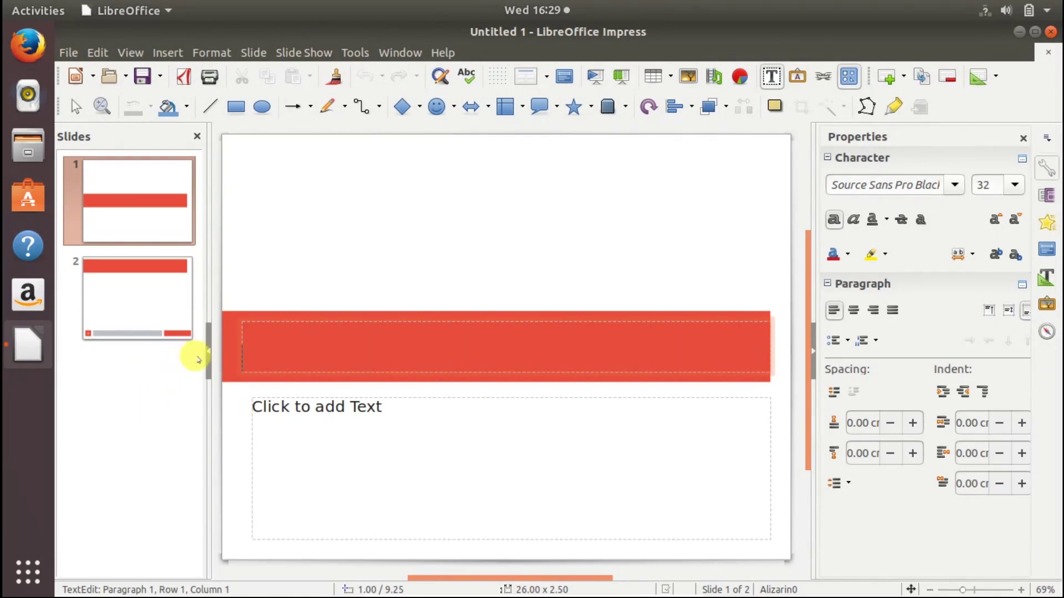
left_click_drag(208, 352, 202, 387)
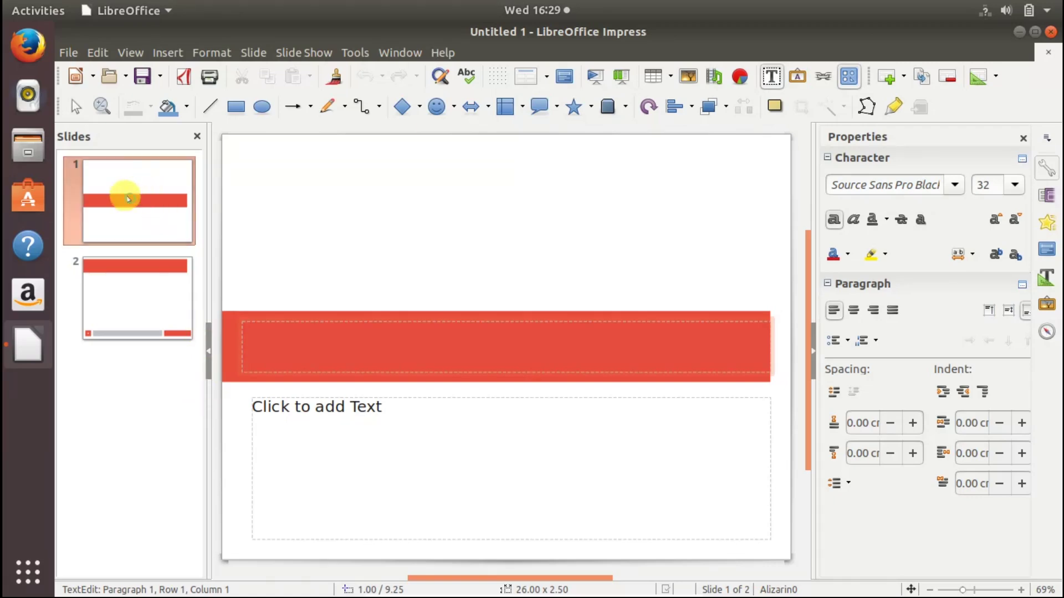
left_click(191, 210)
left_click(345, 351)
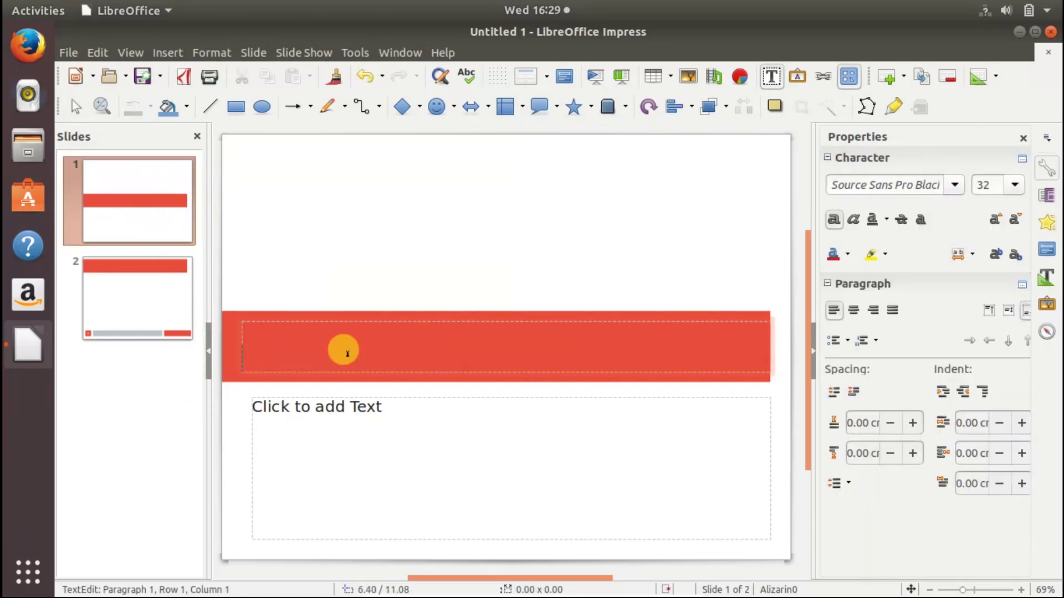
type("How ")
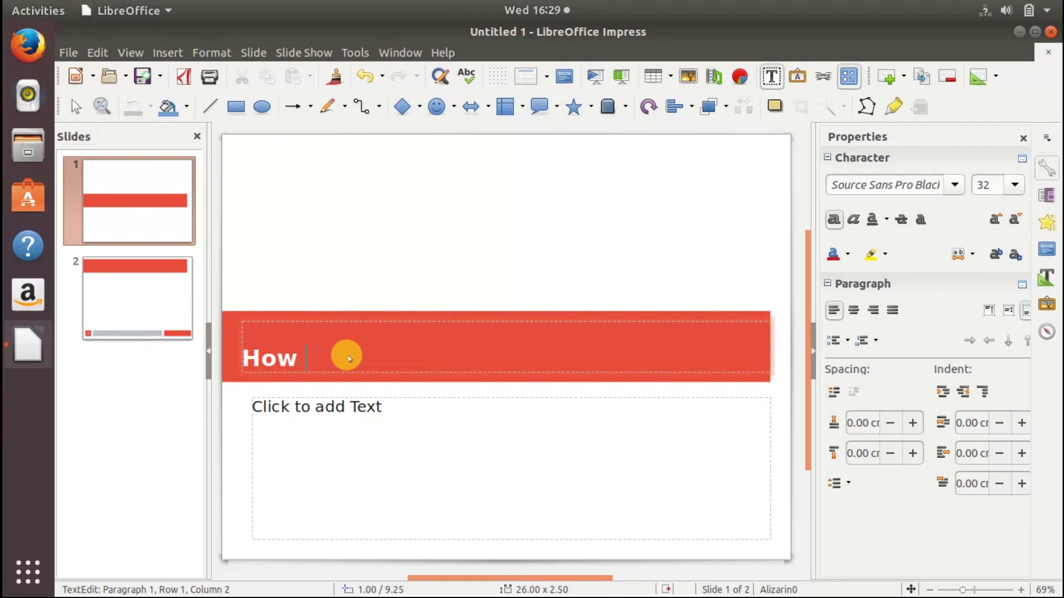
type("to creat pr")
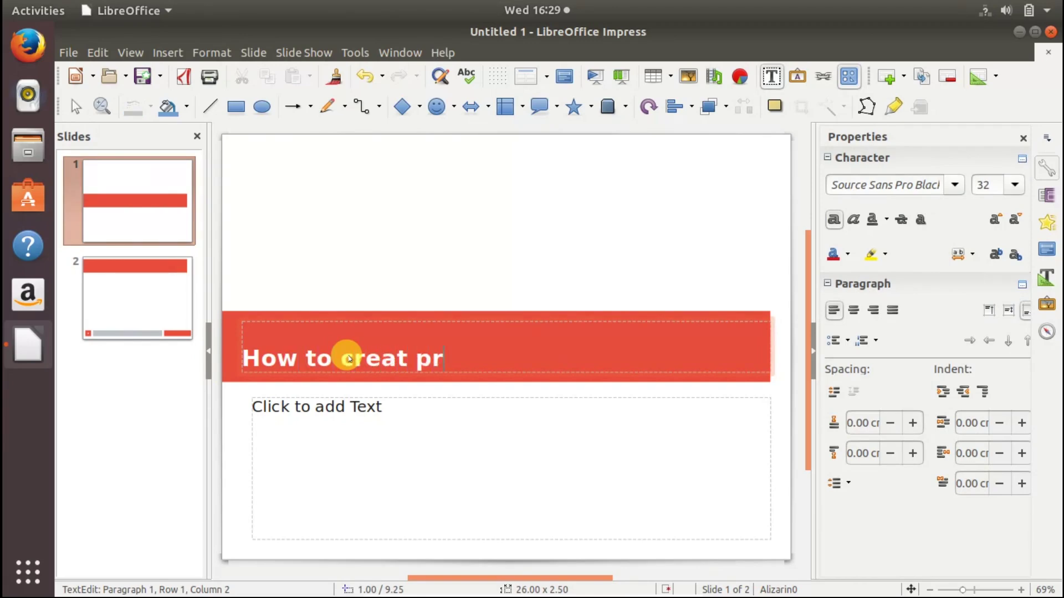
type("esentation ")
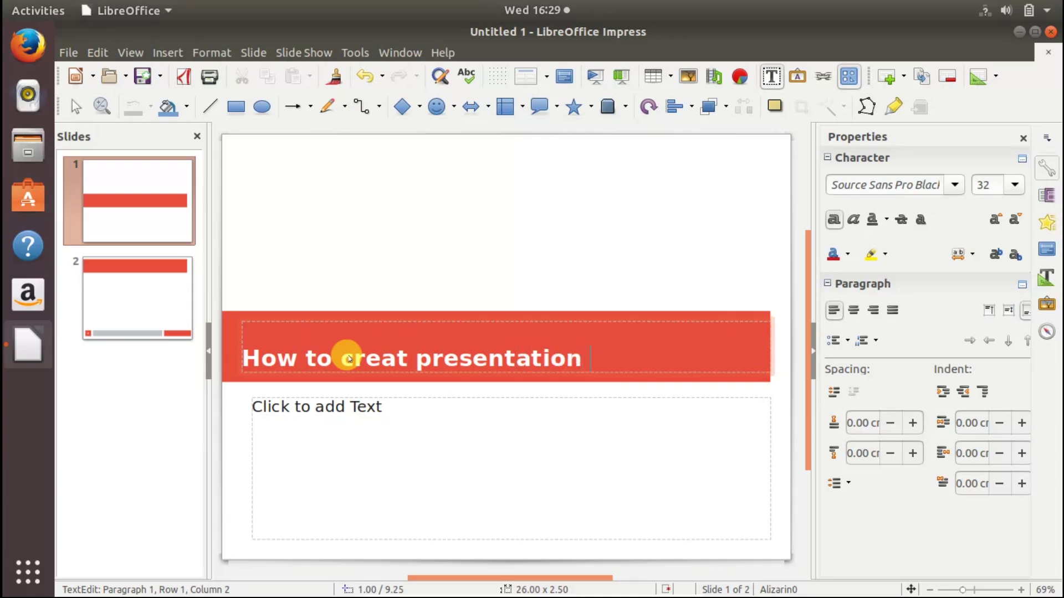
type("in ubuntu")
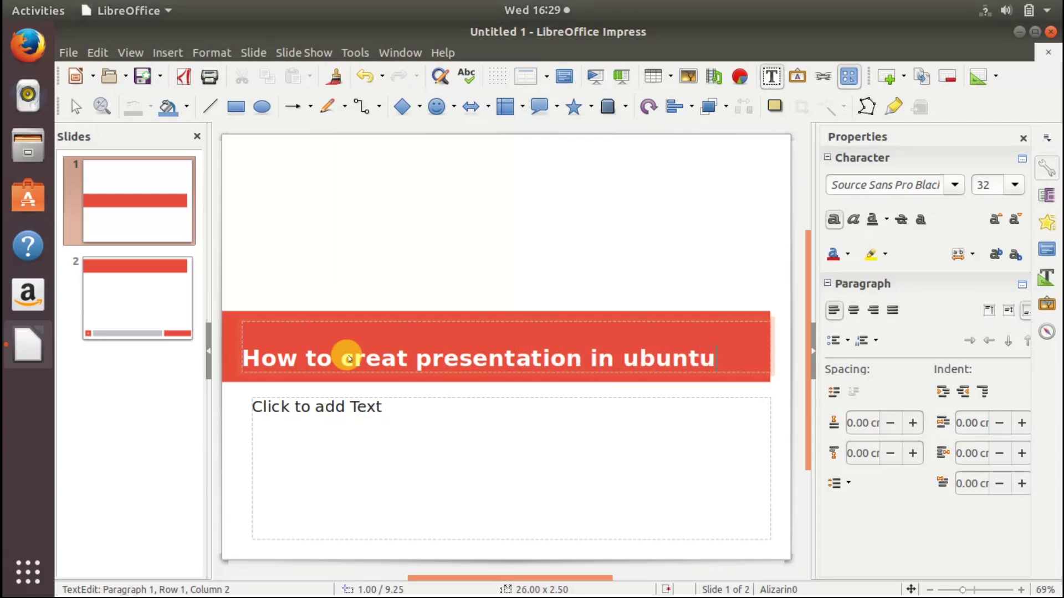
Go to slide 2 and enter "abc" as its title.
left_click(141, 283)
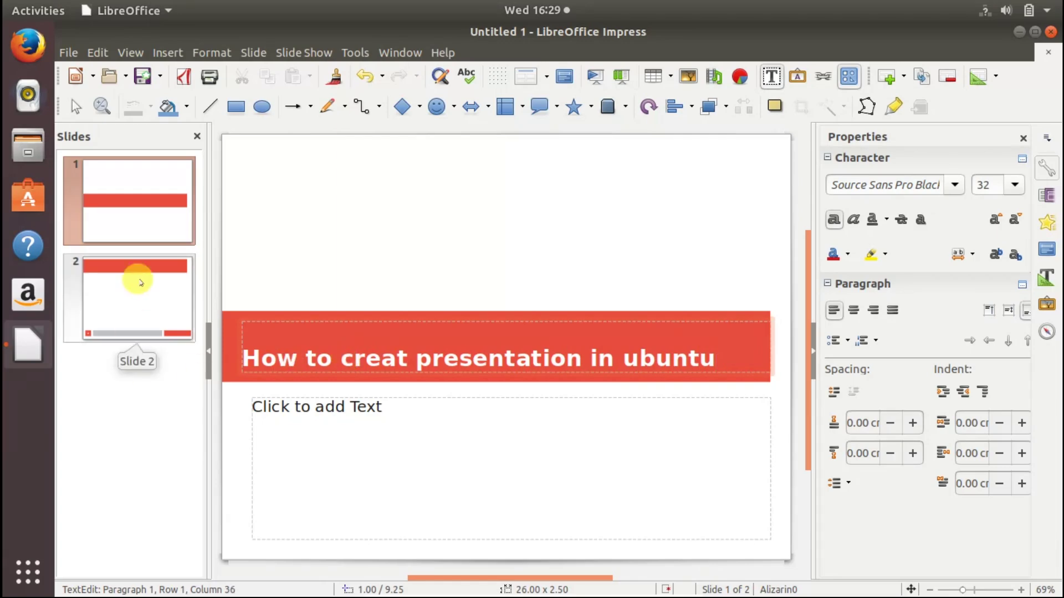
left_click(280, 428)
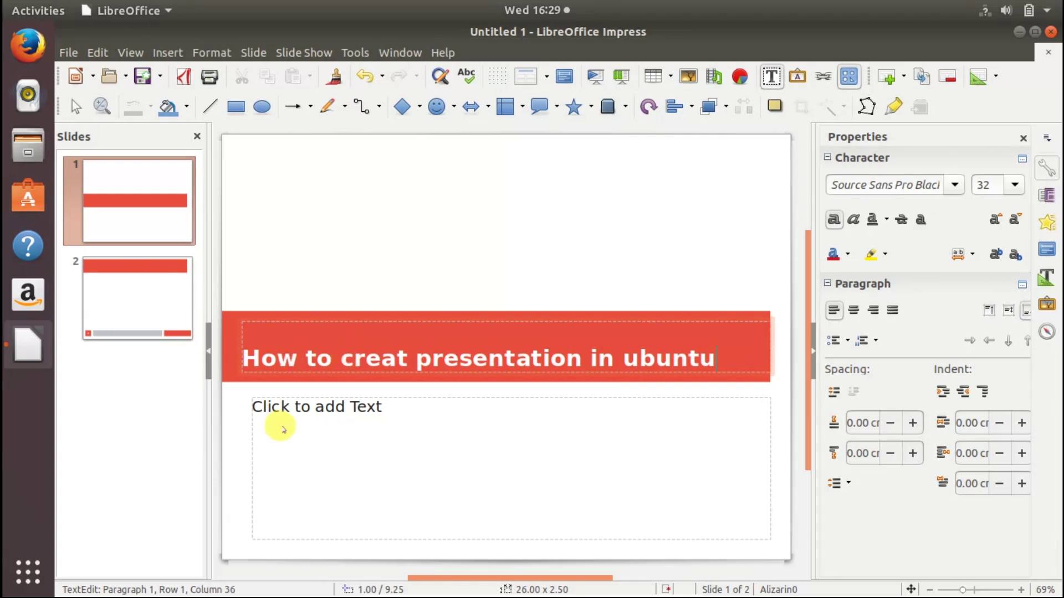
left_click(135, 297)
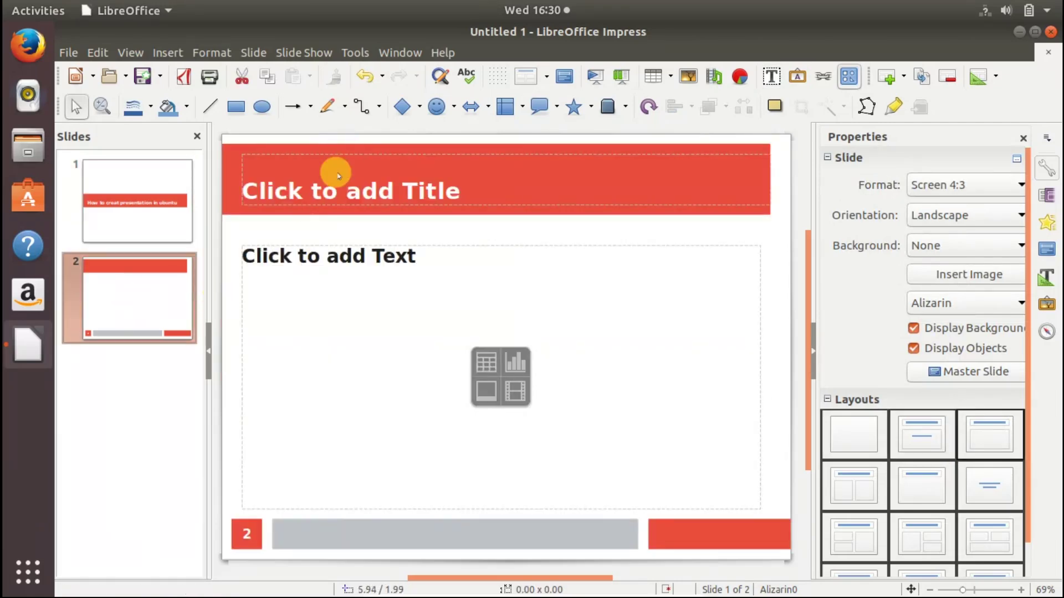
left_click(281, 180)
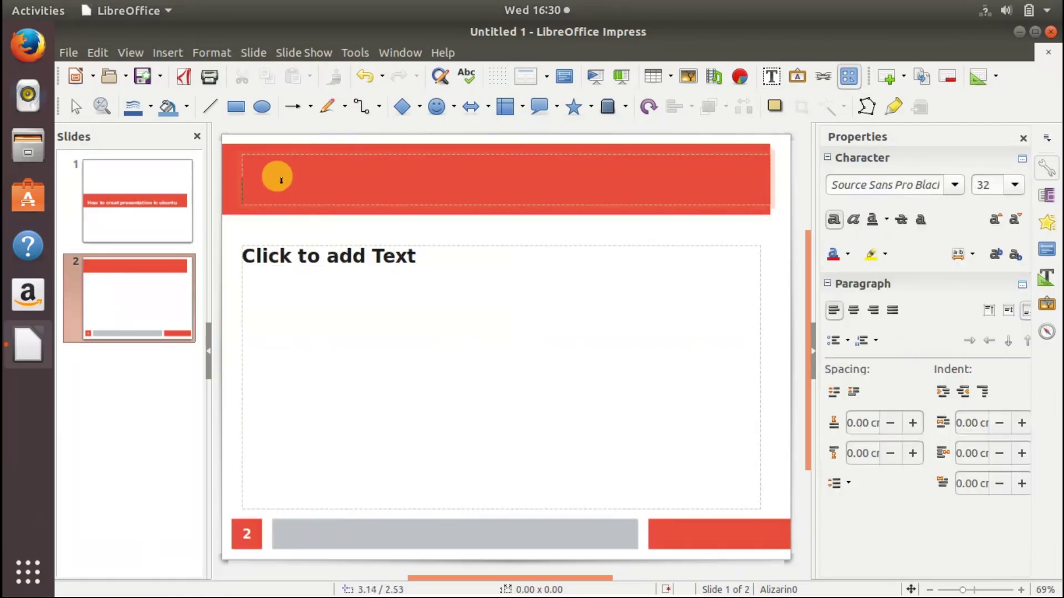
type("abx")
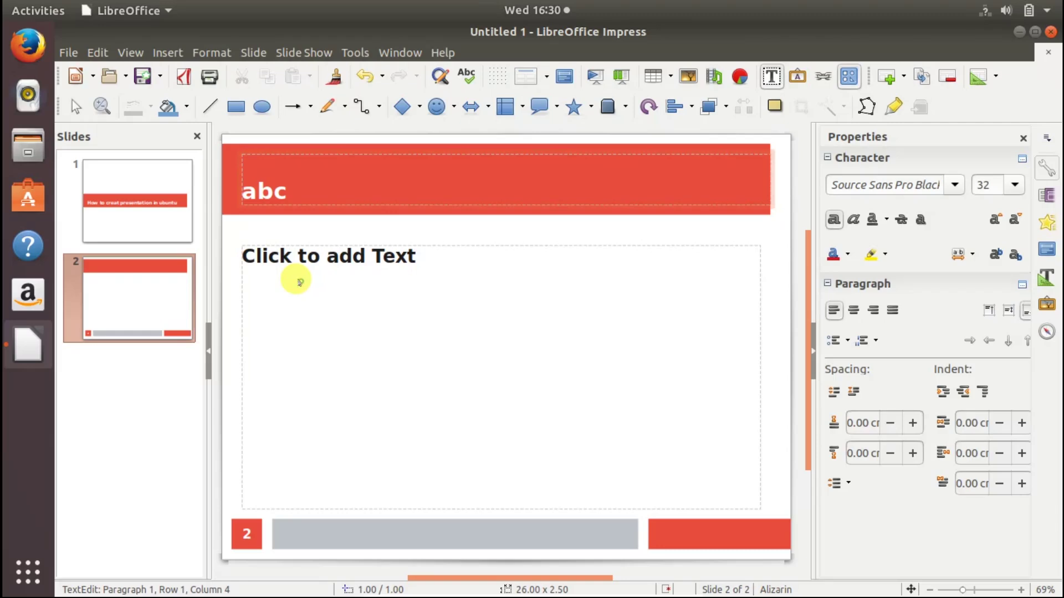
Fill the content placeholder of slide 2 with the text "Xyz...".
left_click(297, 278)
left_click(323, 260)
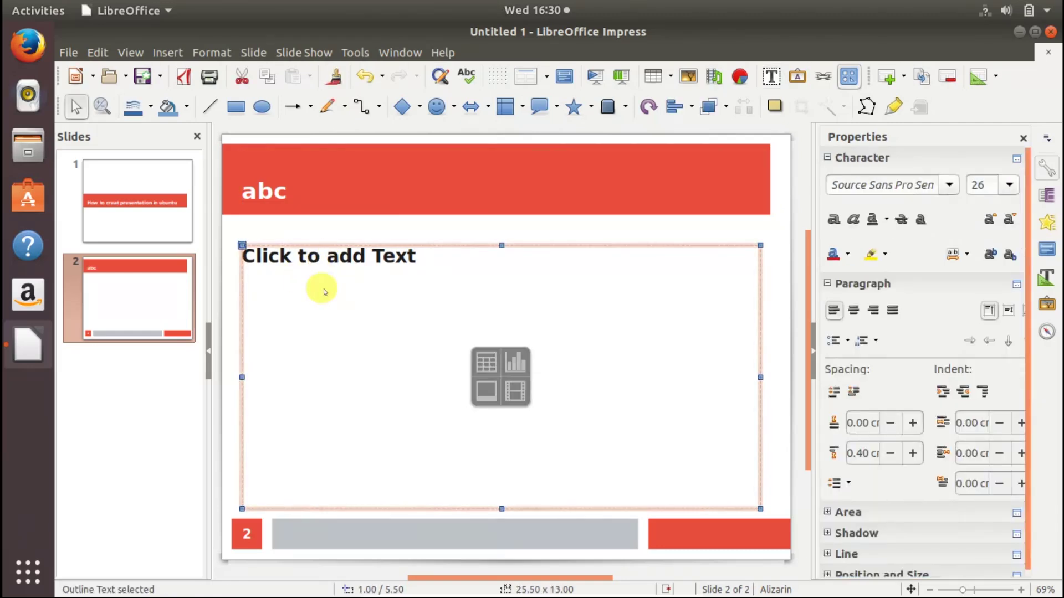
type("xyz")
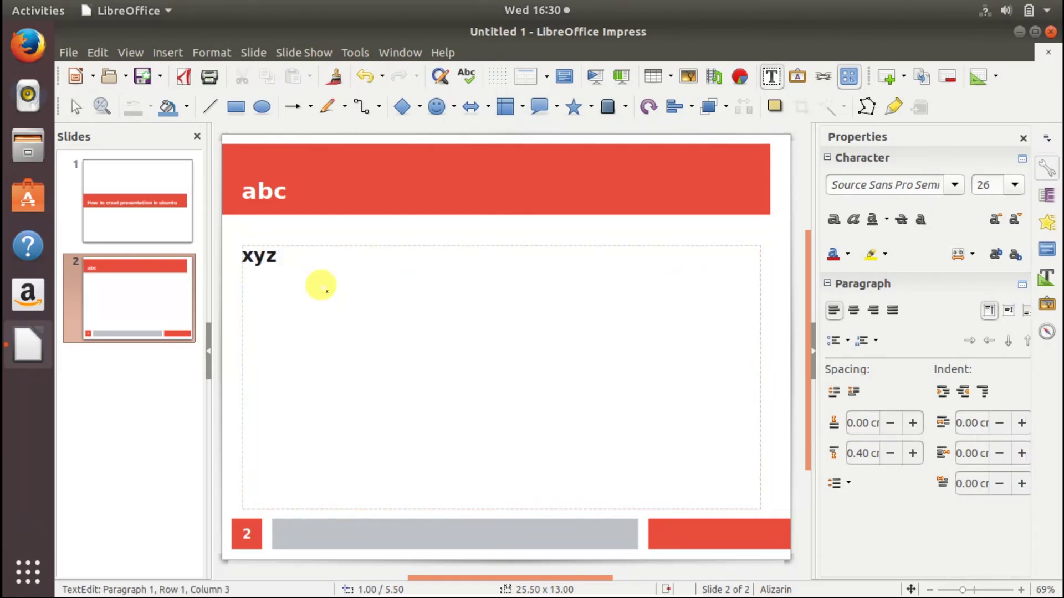
type("...")
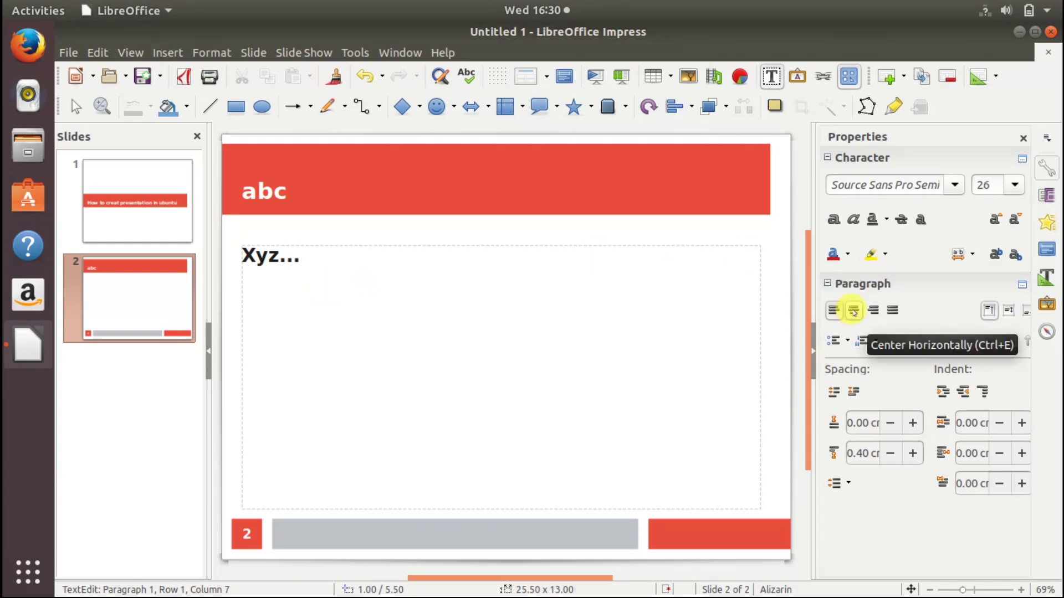
Try centred, right and justified alignment on the "Xyz..." text, and return it to left alignment.
left_click(853, 311)
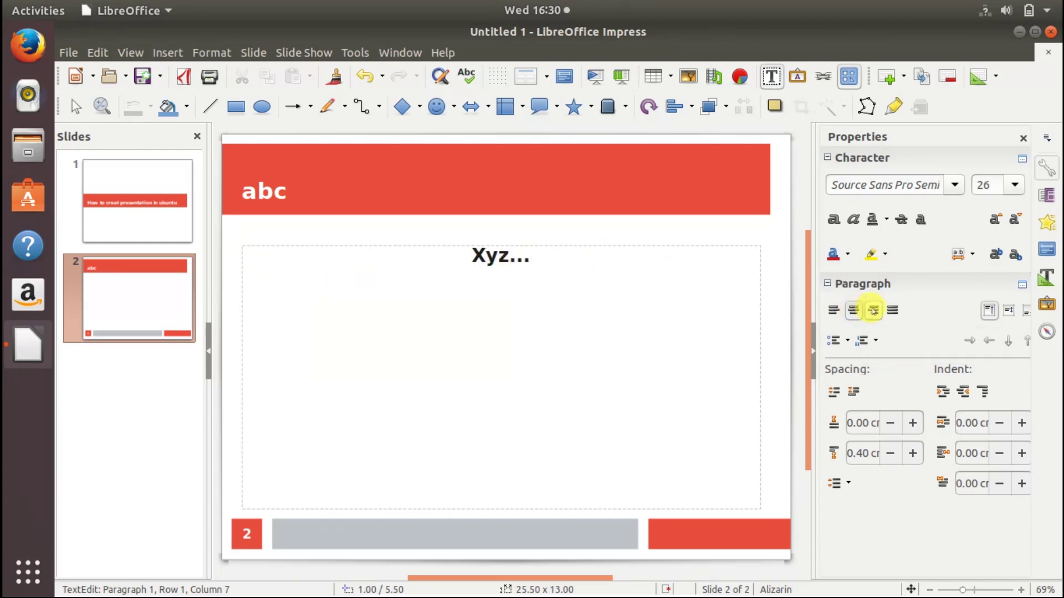
left_click(873, 311)
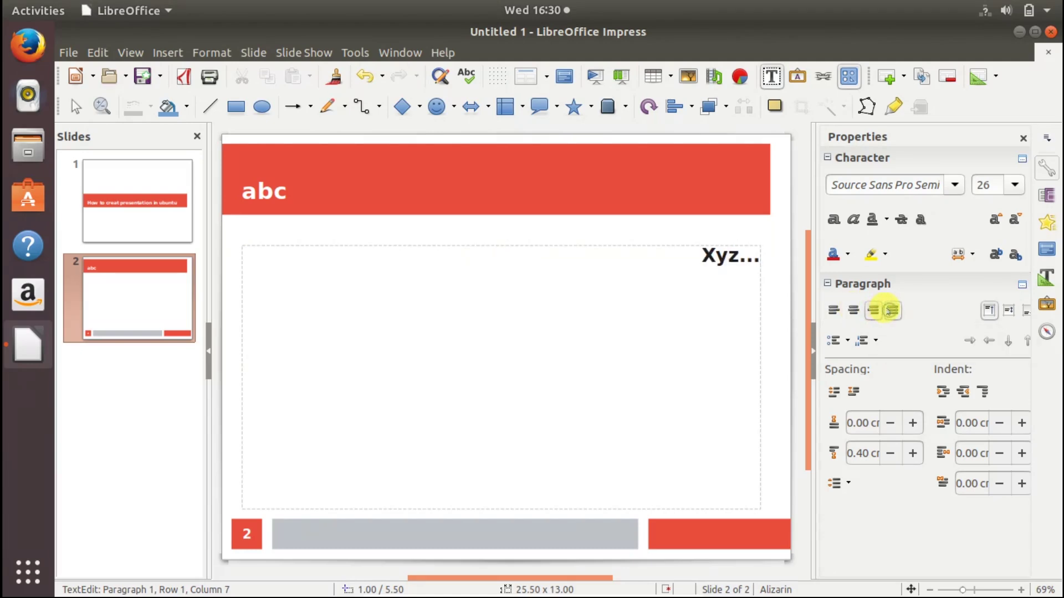
left_click(890, 311)
left_click(834, 311)
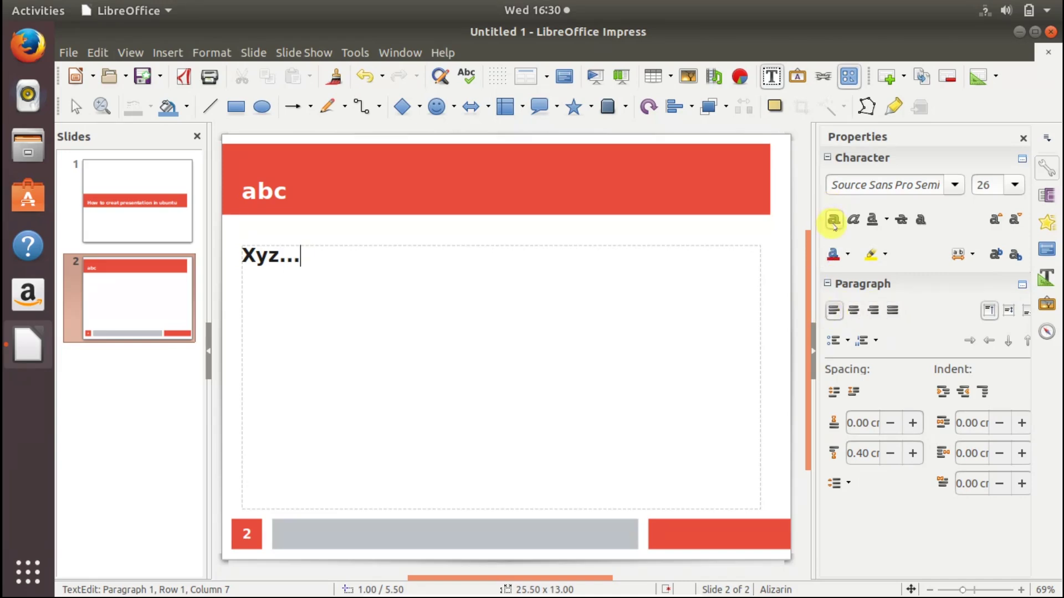
Turn on bold for the "Xyz..." text, and try italic and underline on it, switching each off again.
left_click(833, 214)
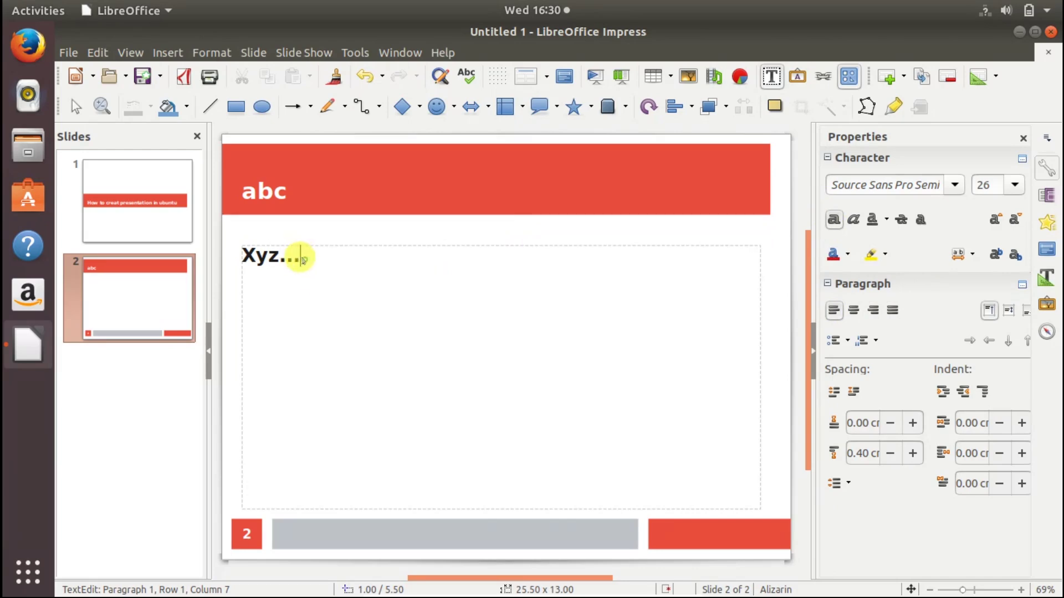
left_click_drag(297, 254, 202, 240)
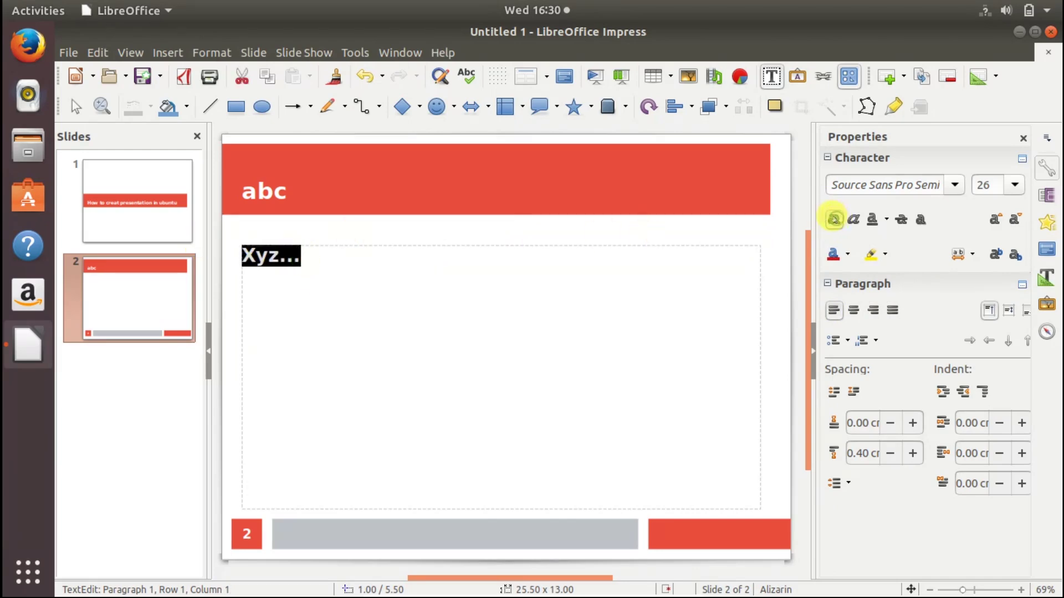
left_click(854, 220)
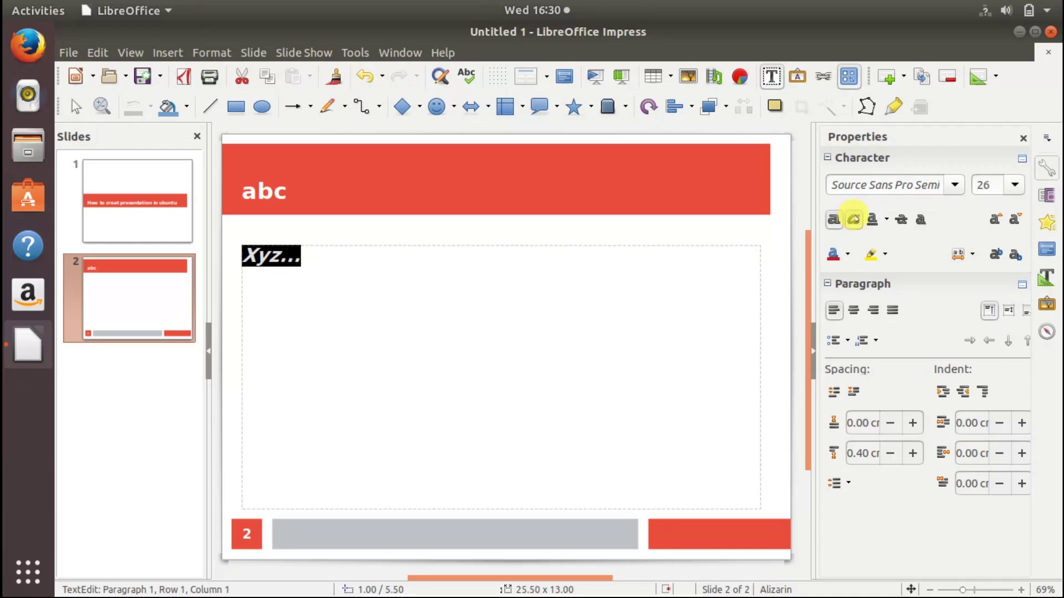
left_click(854, 220)
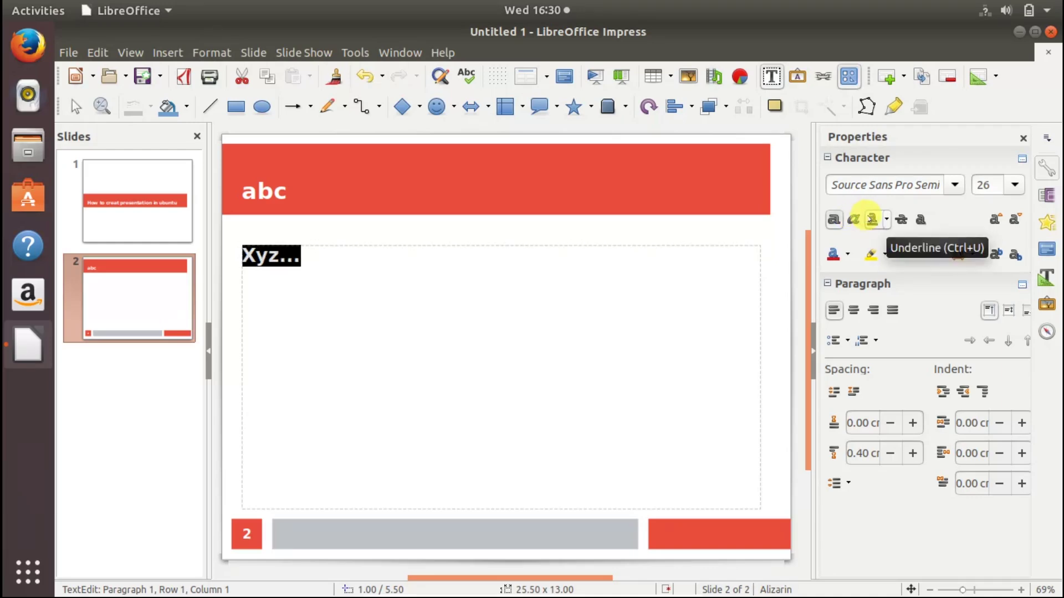
left_click(872, 220)
left_click(872, 220)
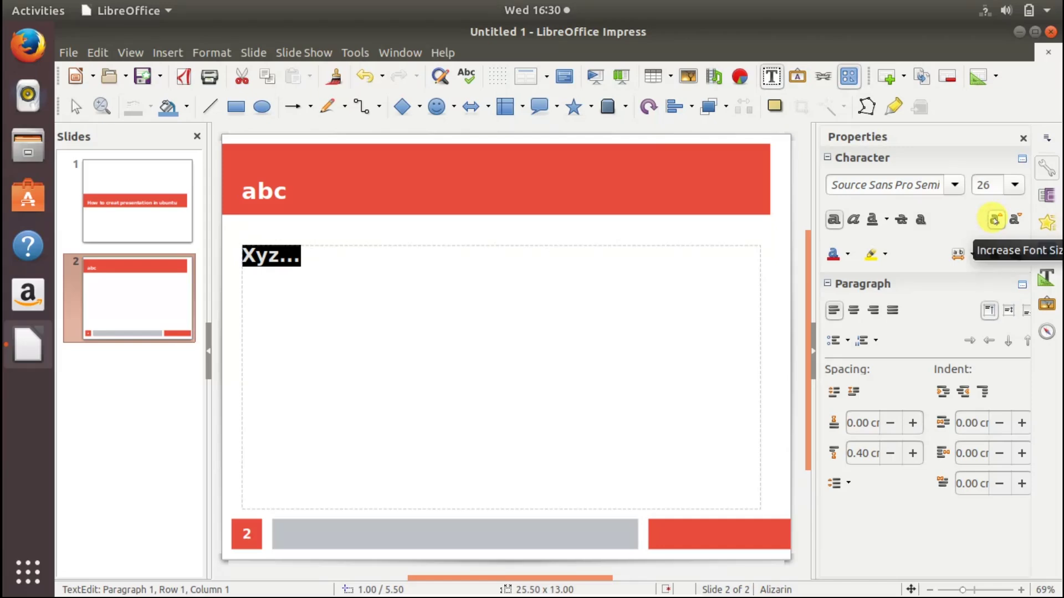
Enlarge the "Xyz..." text stepwise, reduce it to font size 28, and deselect it.
left_click(996, 219)
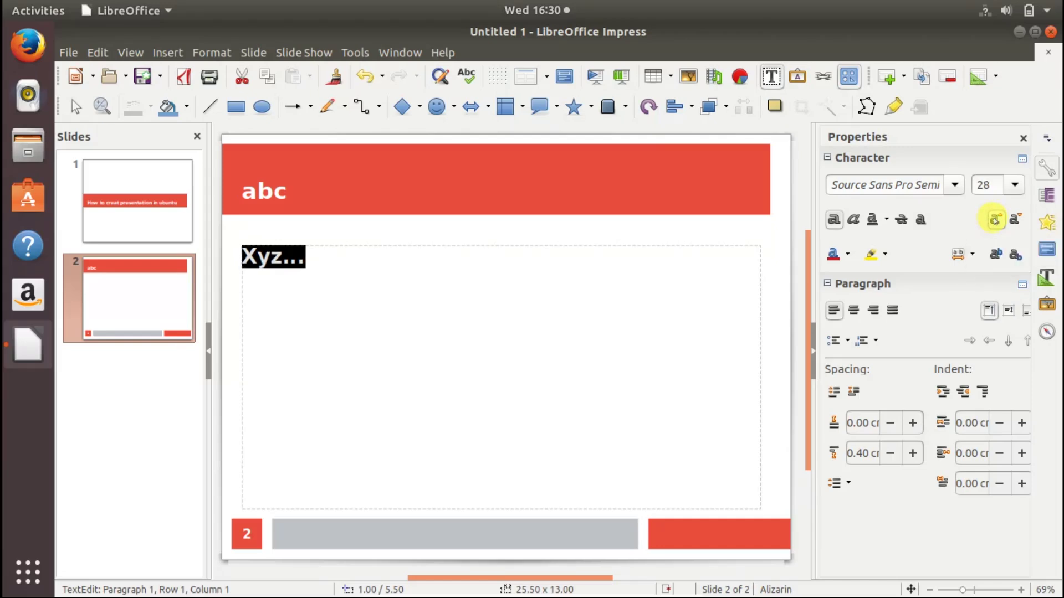
left_click(995, 220)
left_click(995, 219)
left_click(995, 220)
left_click(996, 219)
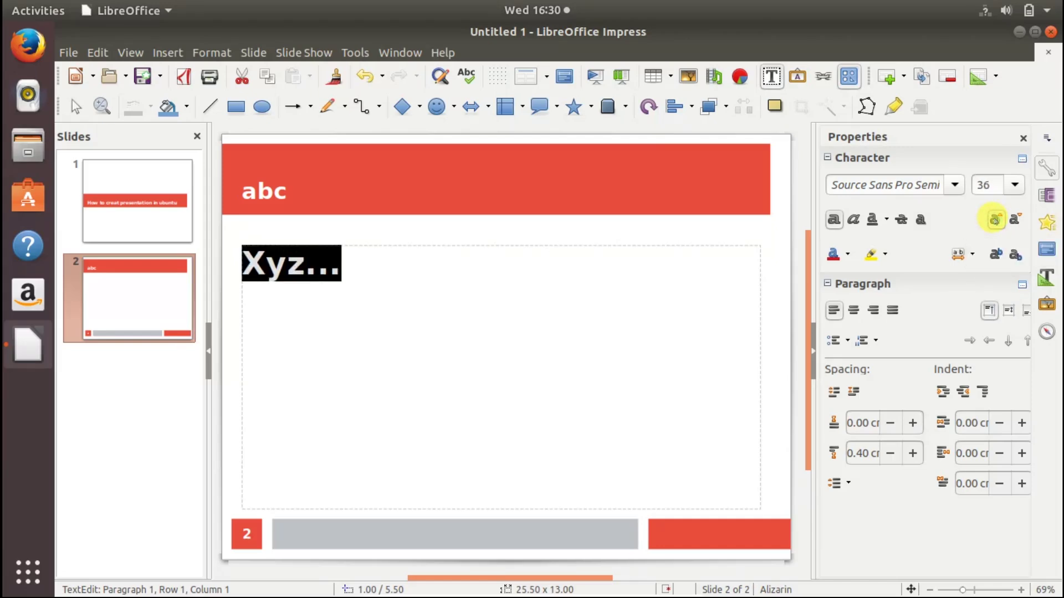
left_click(995, 219)
left_click(995, 219)
left_click(995, 220)
left_click(1014, 219)
left_click(1014, 219)
left_click(1014, 219)
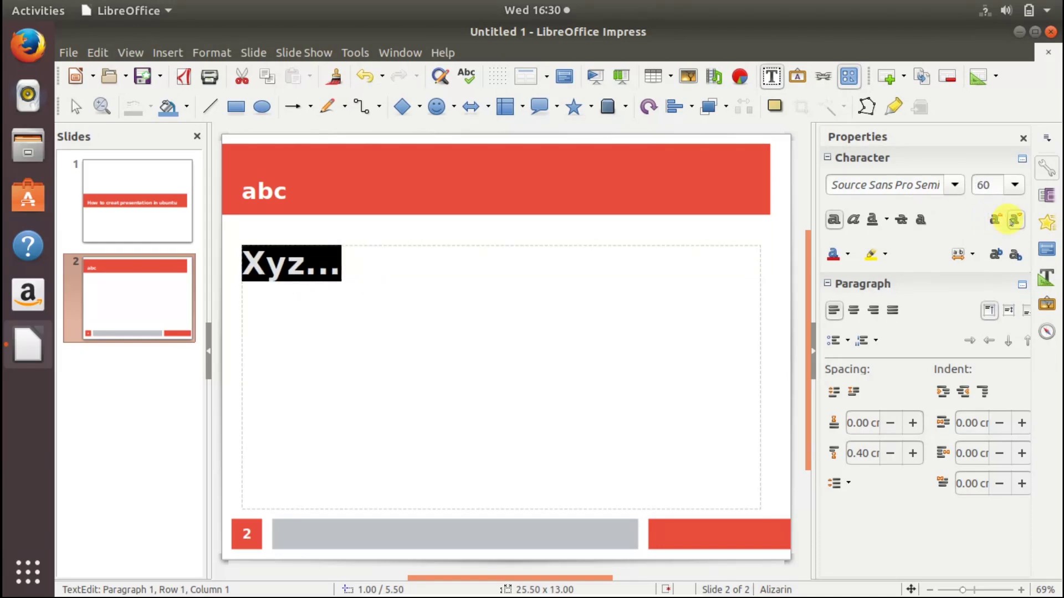
left_click(1014, 219)
left_click(1014, 219)
left_click(1014, 219)
left_click(1014, 220)
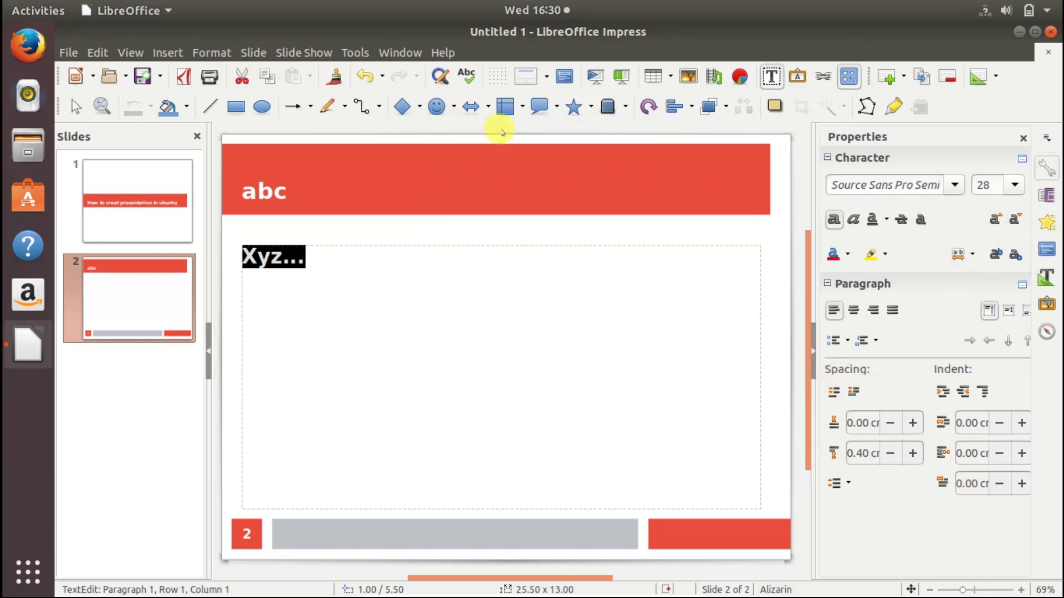
left_click(435, 341)
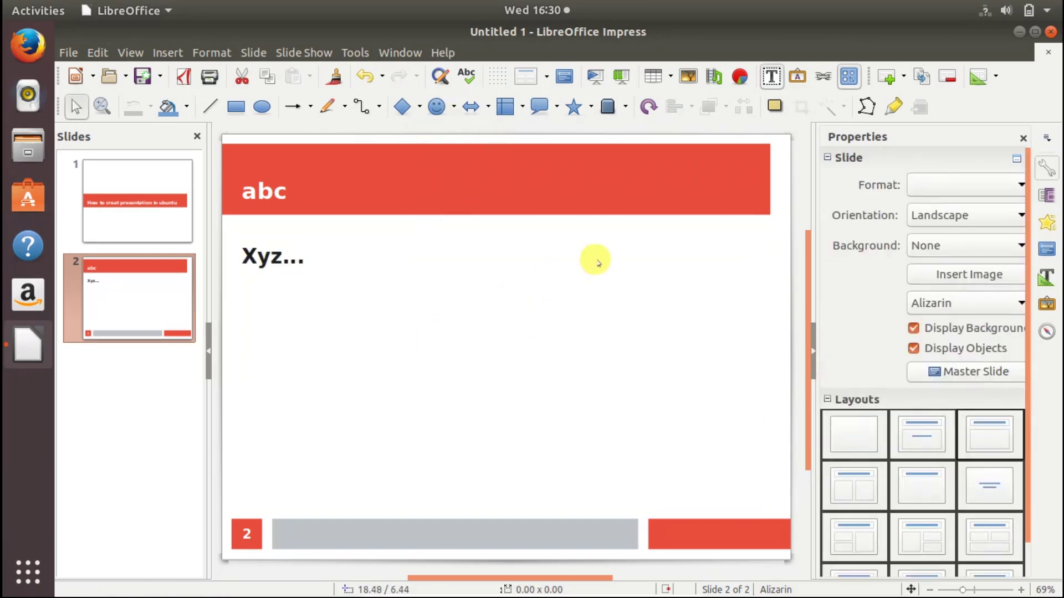
Add a text box reading "abc" in the empty area to the lower right of the "Xyz..." text on slide 2.
left_click(686, 75)
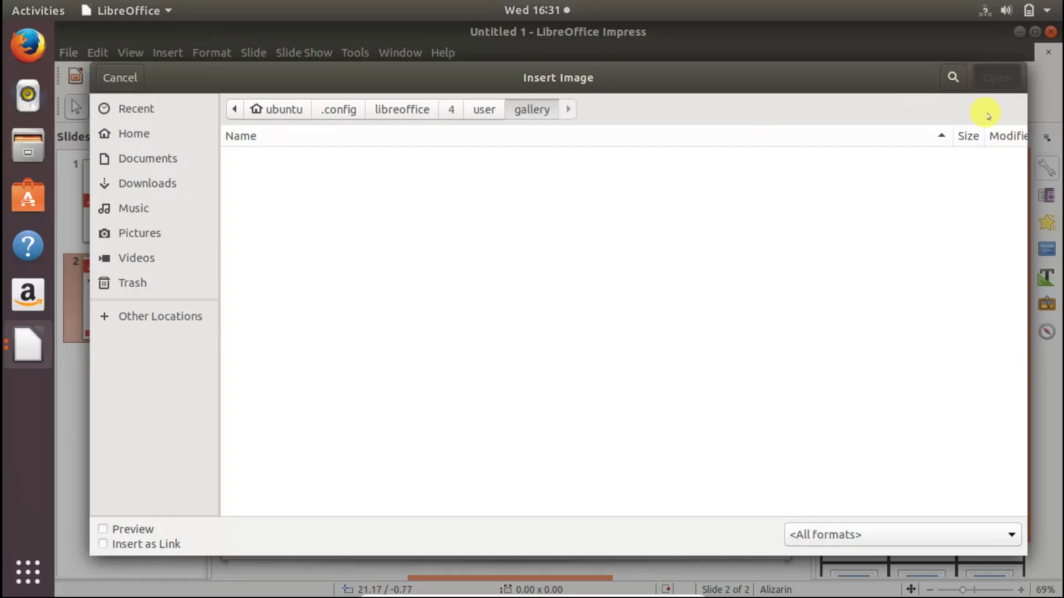
left_click(118, 74)
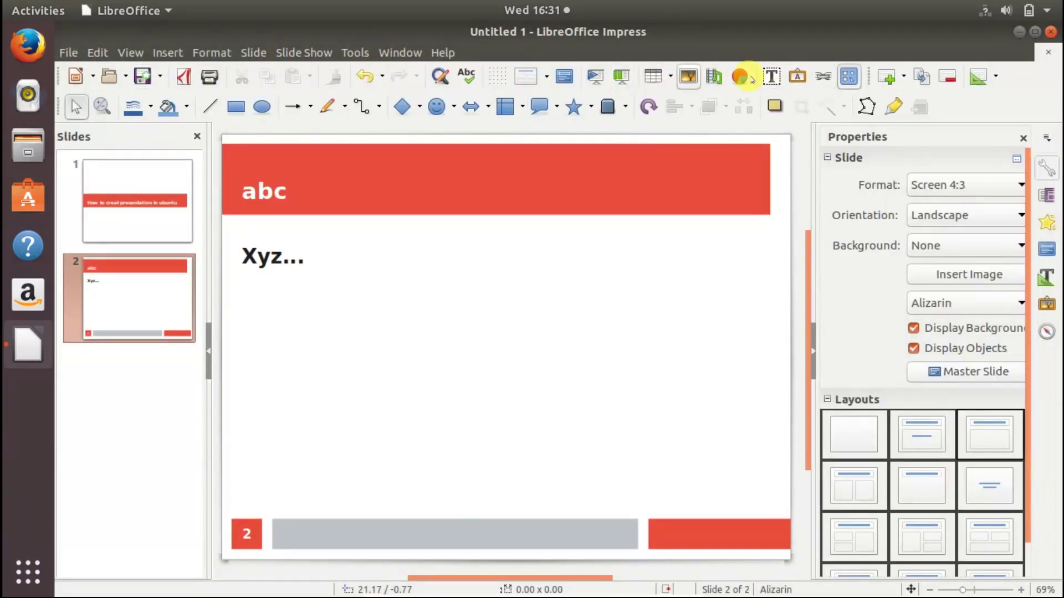
left_click(770, 77)
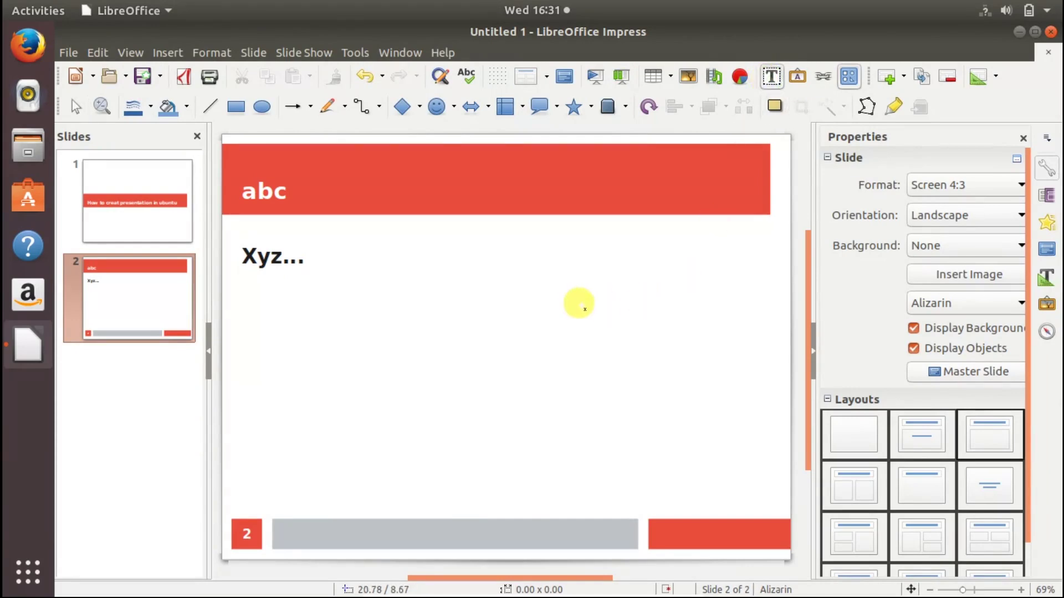
left_click(585, 313)
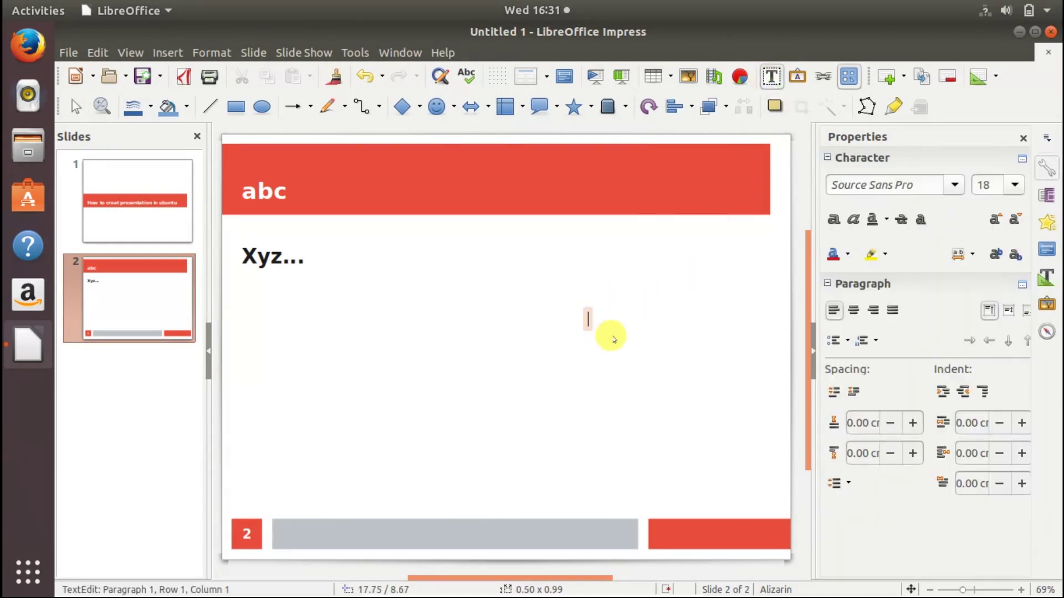
type("abc")
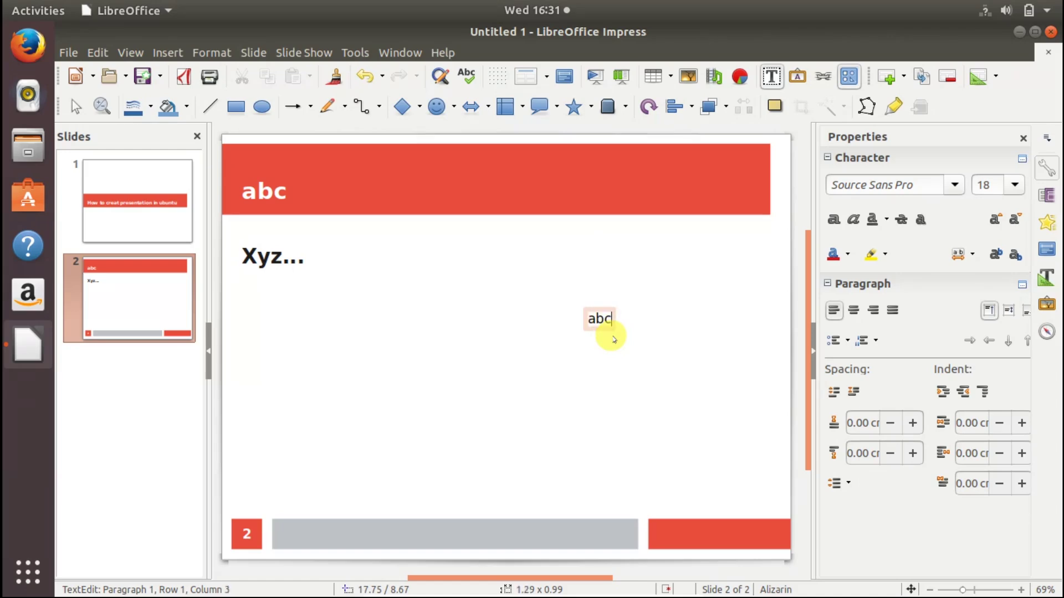
left_click(504, 353)
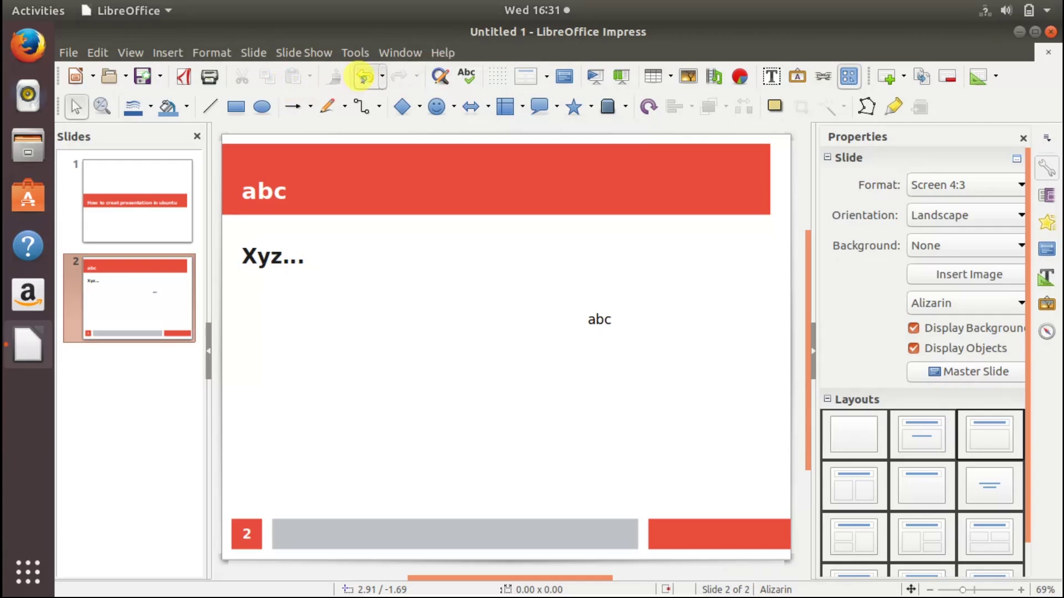
left_click(364, 77)
left_click(398, 76)
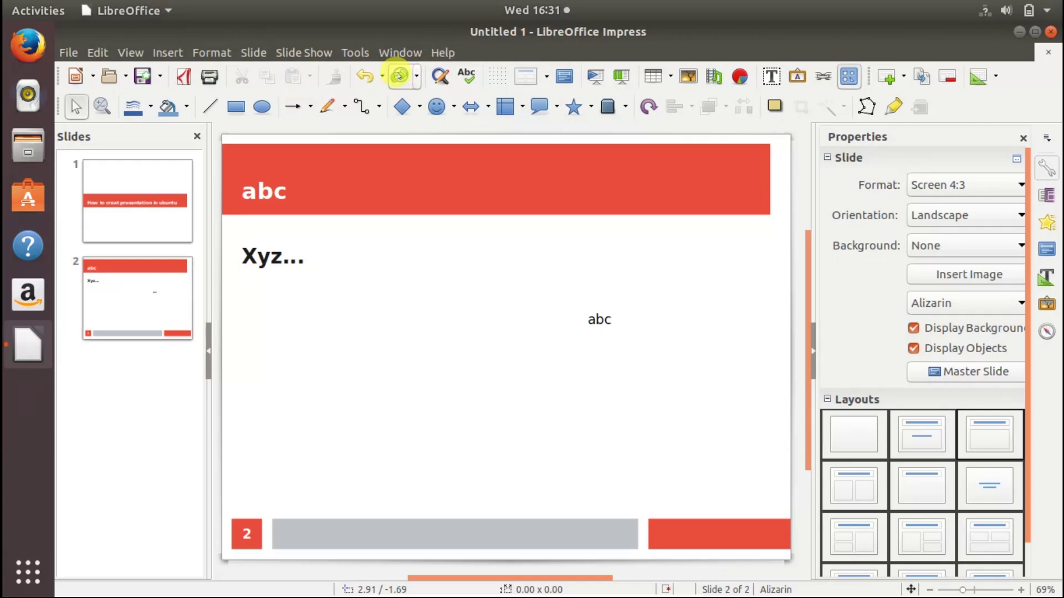
Draw an ellipse about 5.94 x 5.14 cm beside the "abc" text box and a smiley about 2.72 x 5.29 cm left of it.
left_click(262, 106)
left_click_drag(475, 313, 595, 417)
left_click(437, 107)
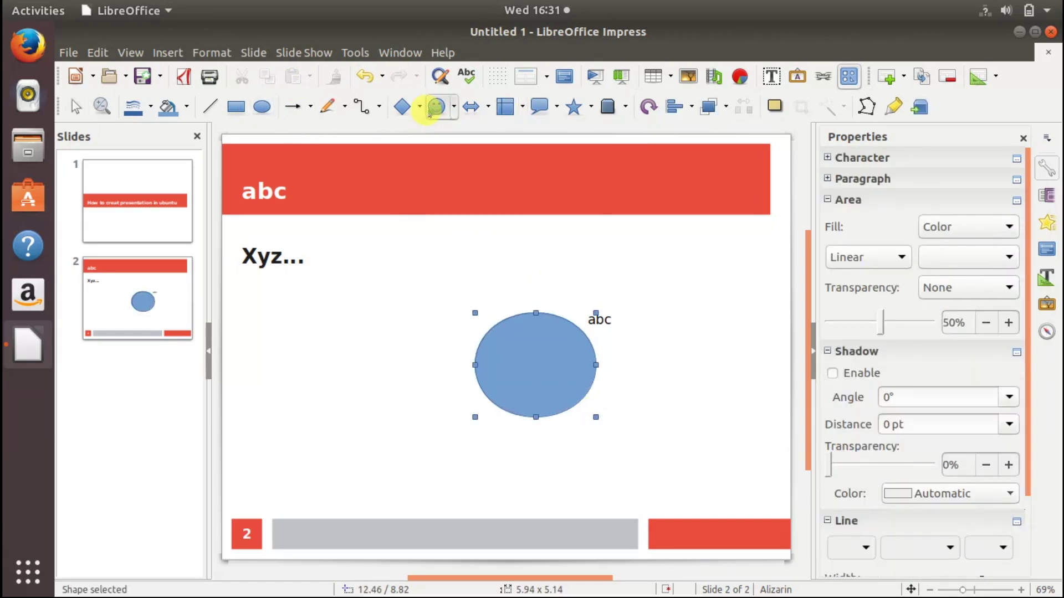
left_click_drag(386, 290, 442, 397)
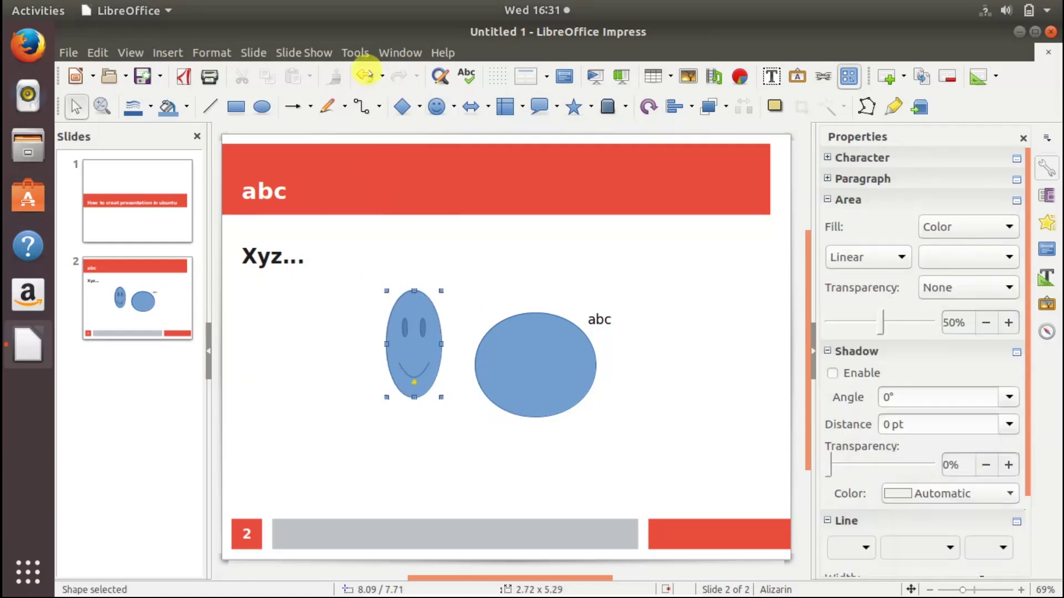
Draw a diamond about 4.22 x 2.07 cm above the "abc" text box on slide 2.
left_click(402, 107)
left_click_drag(548, 240, 635, 283)
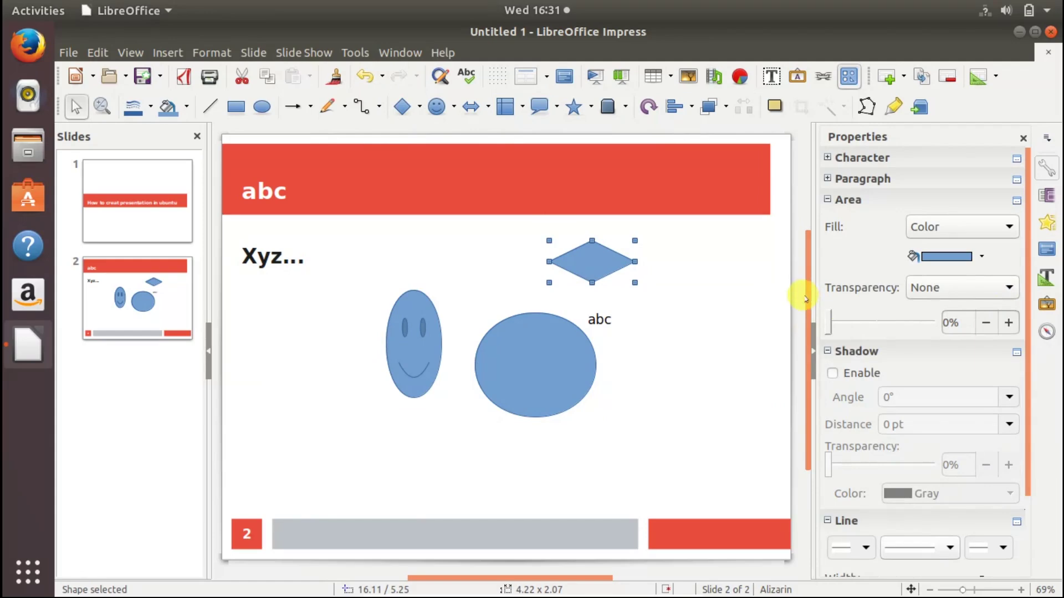
left_click_drag(805, 298, 791, 165)
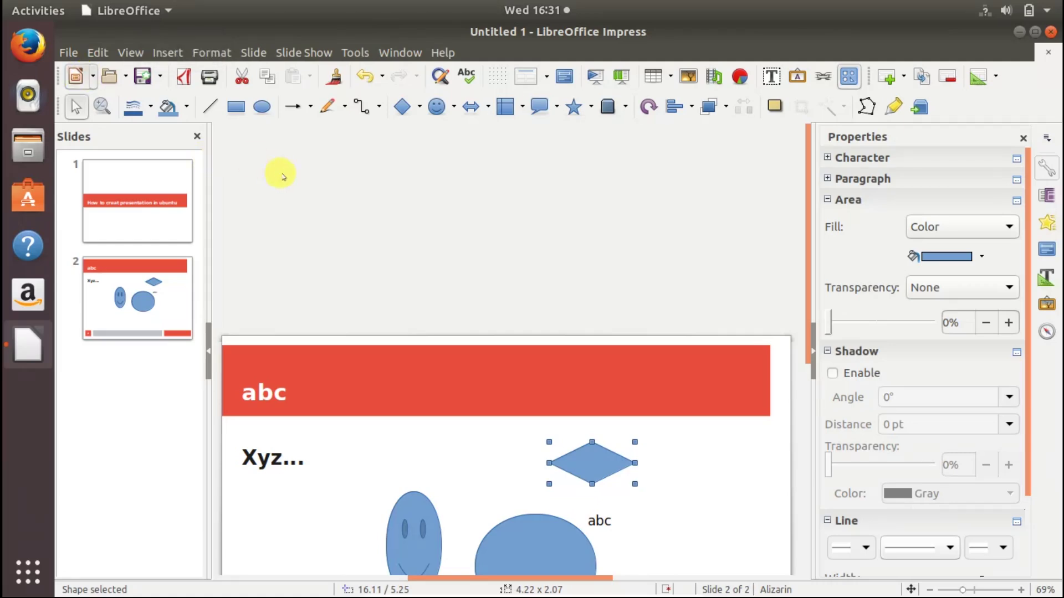
Create a second presentation from the DNA template.
left_click(75, 76)
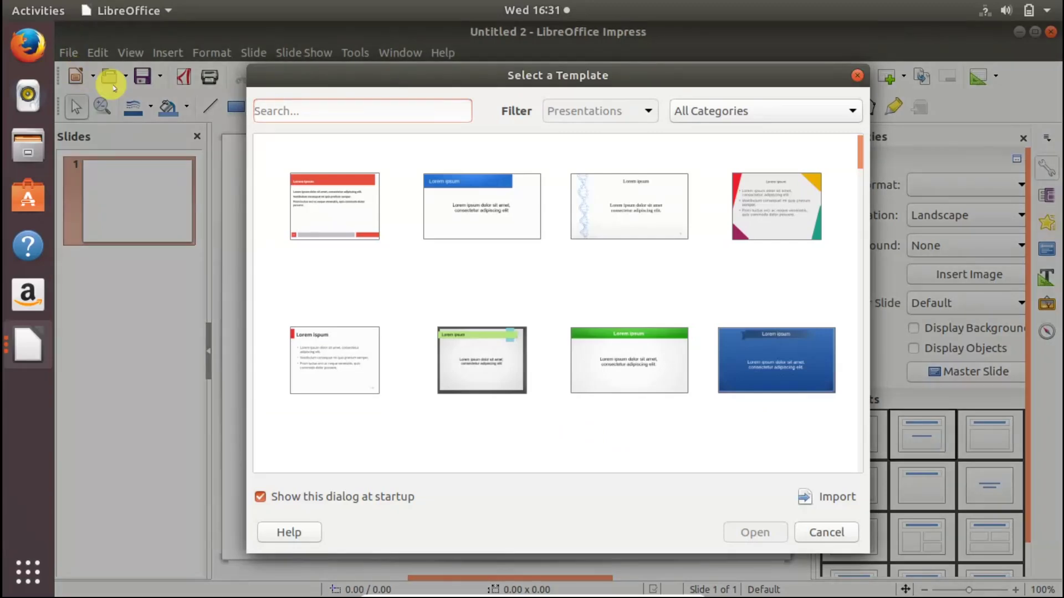
left_click(634, 210)
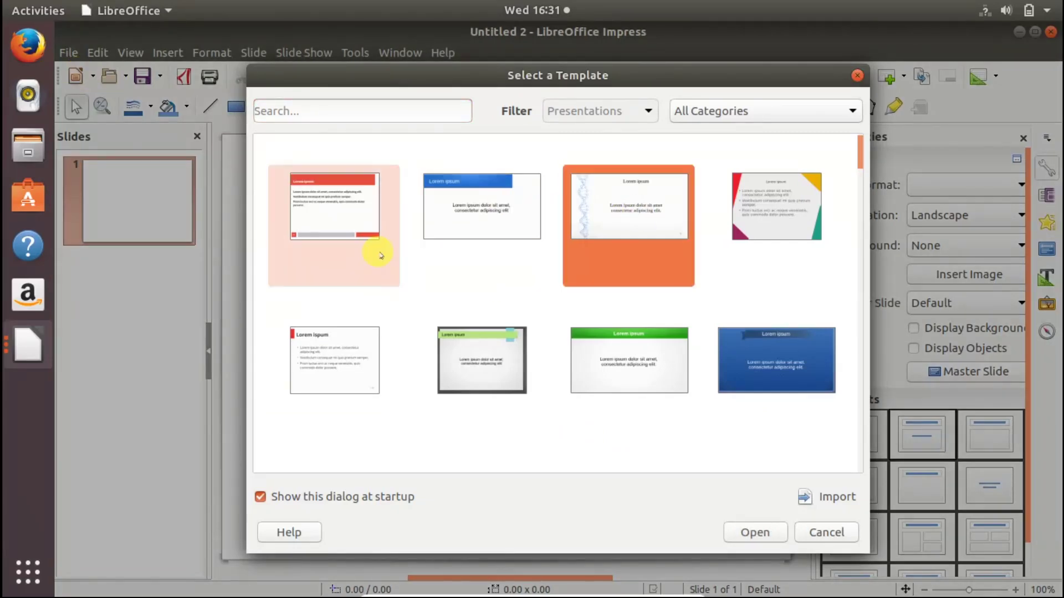
left_click(765, 531)
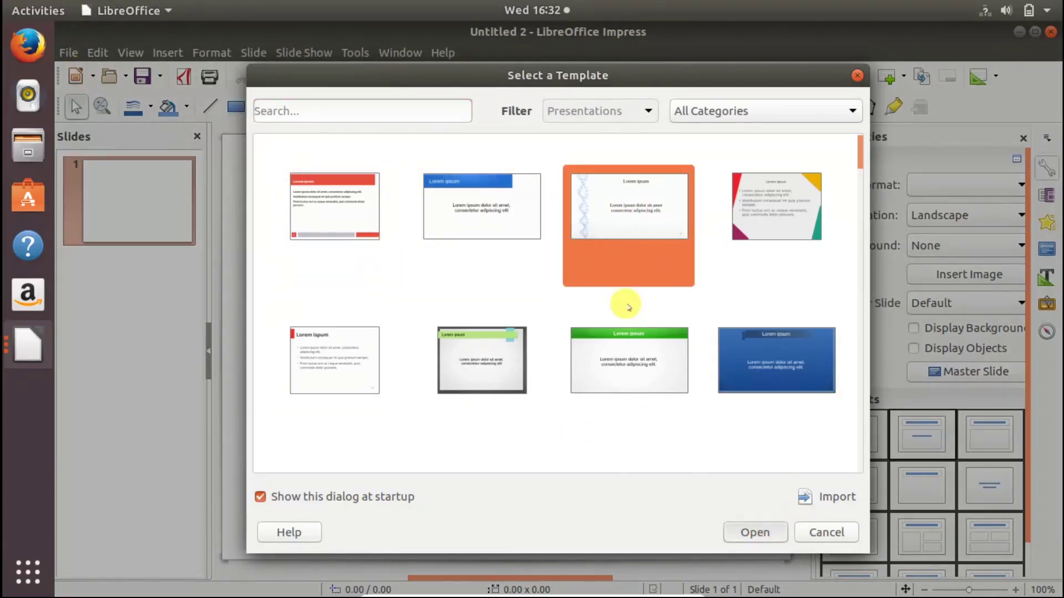
double_click(584, 207)
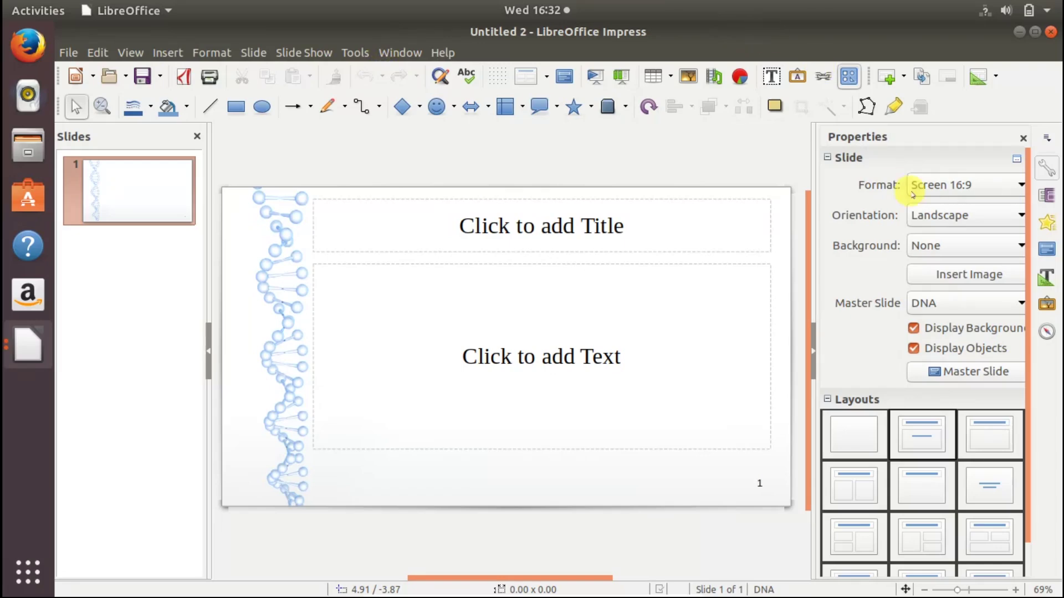
left_click_drag(1025, 205, 1006, 139)
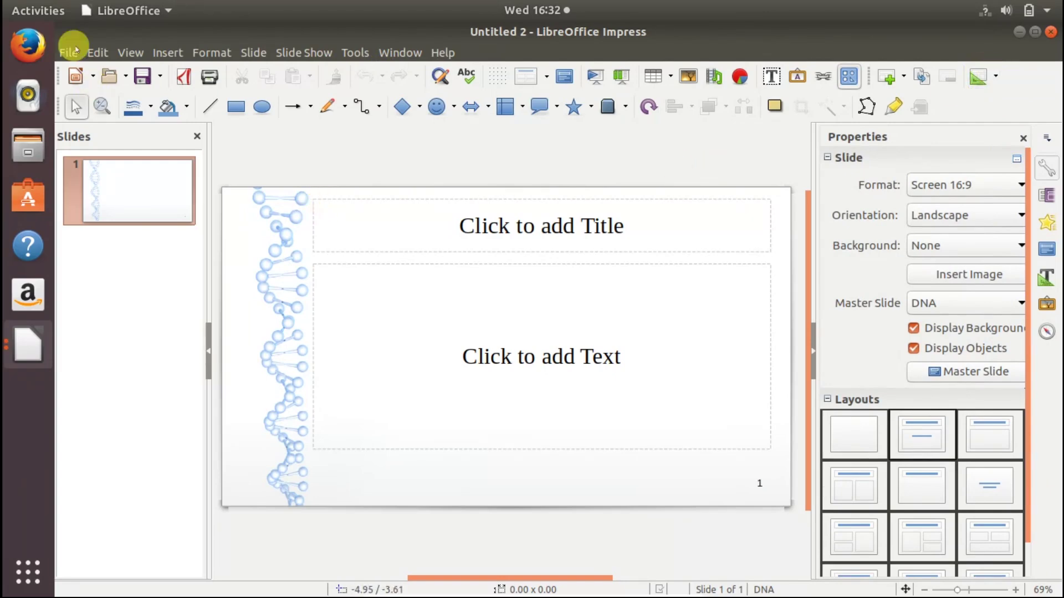
Move the new presentation's window aside and close the "Untitled 1" presentation without saving it.
left_click_drag(176, 9, 448, 111)
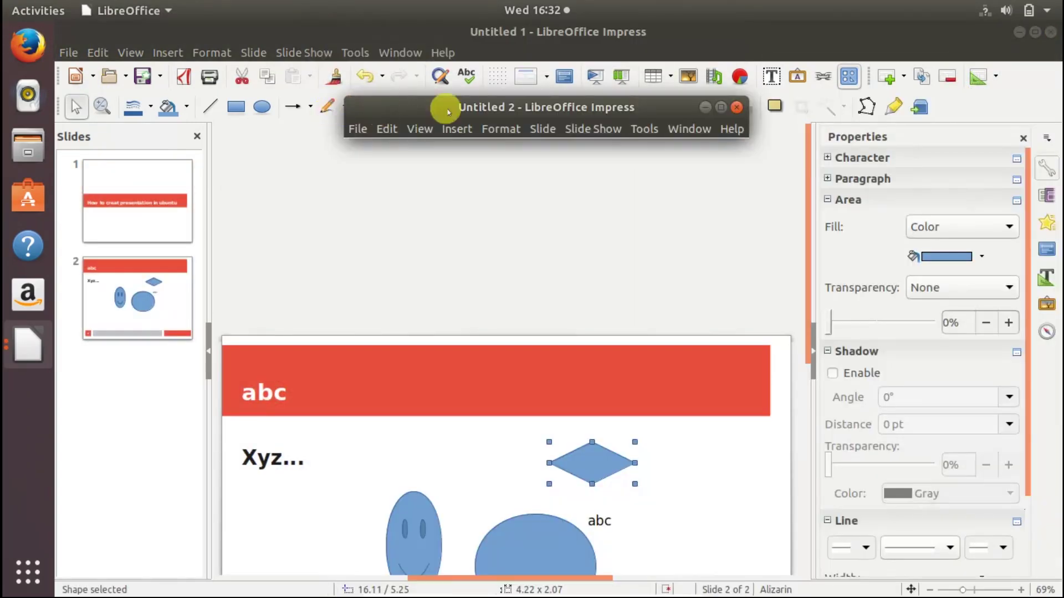
left_click(1051, 36)
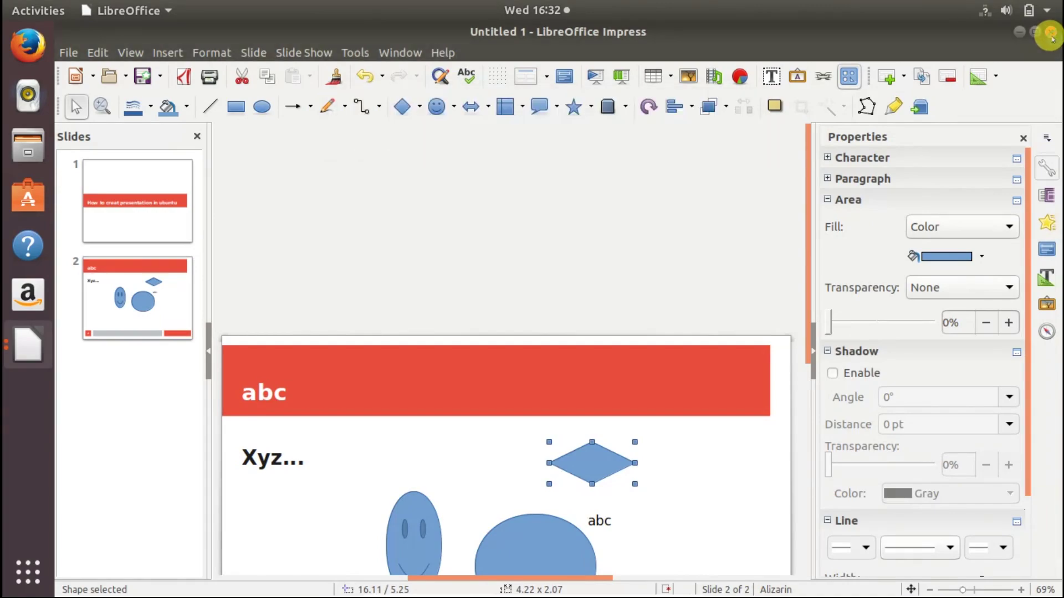
left_click(1051, 36)
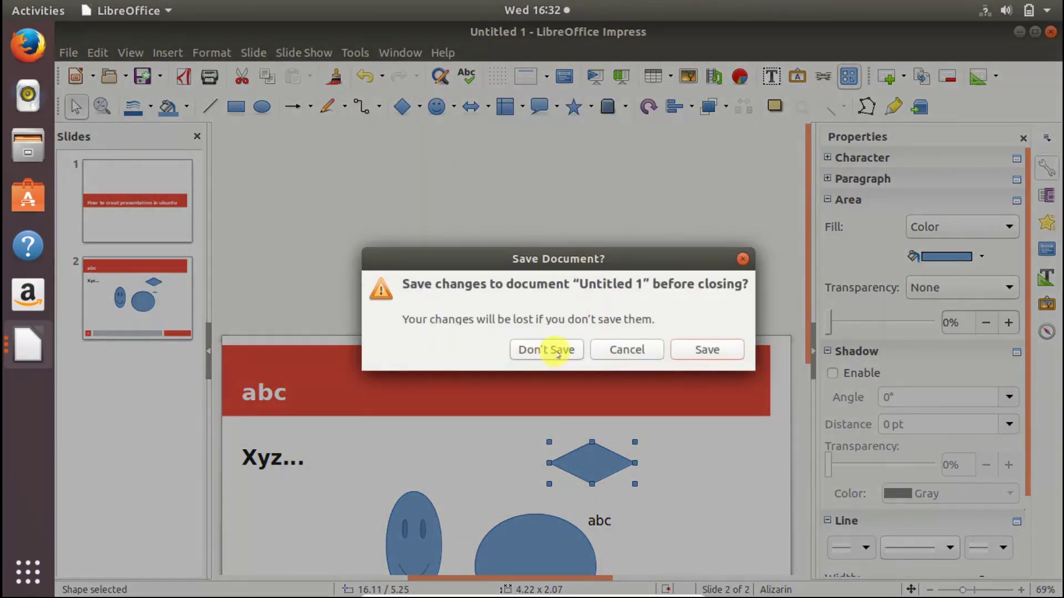
left_click(559, 351)
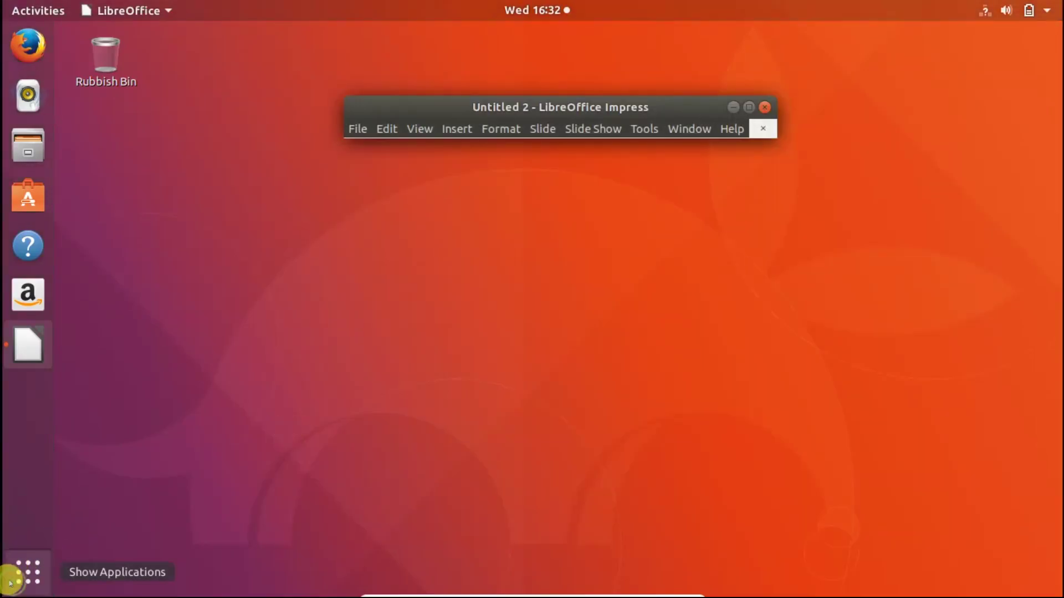
Launch LibreOffice Writer and enter "ABC" and "xyz" on two lines of the blank document.
left_click(10, 582)
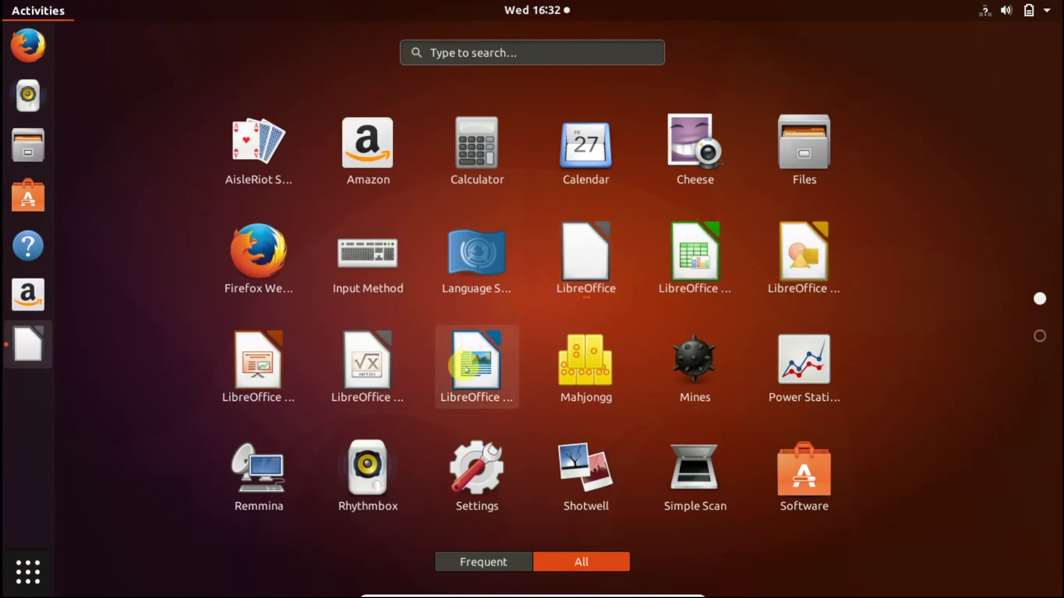
left_click(467, 368)
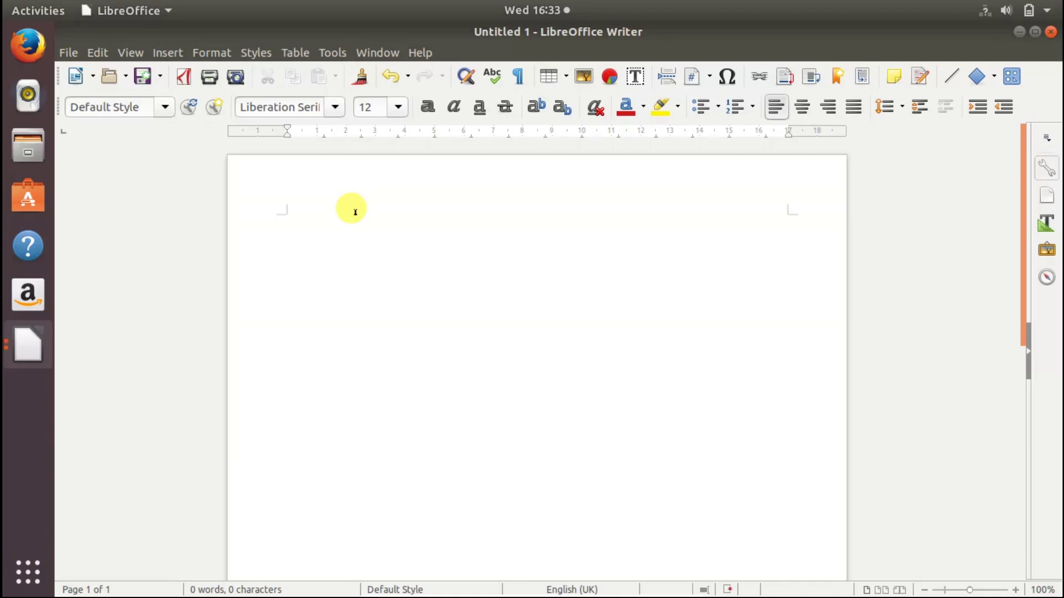
type("z")
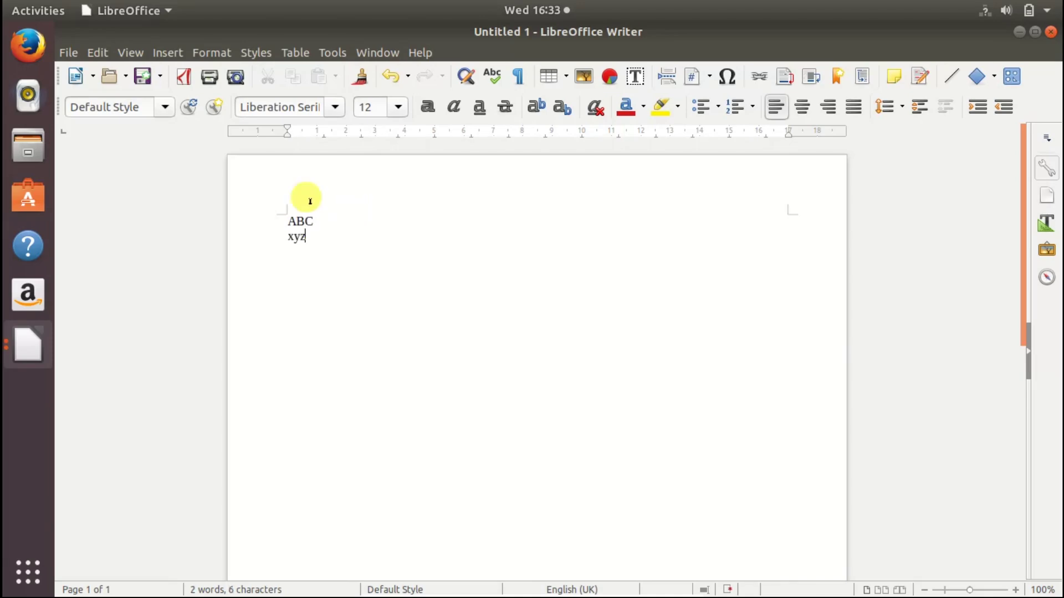
Launch LibreOffice Calc with a blank spreadsheet.
left_click(21, 588)
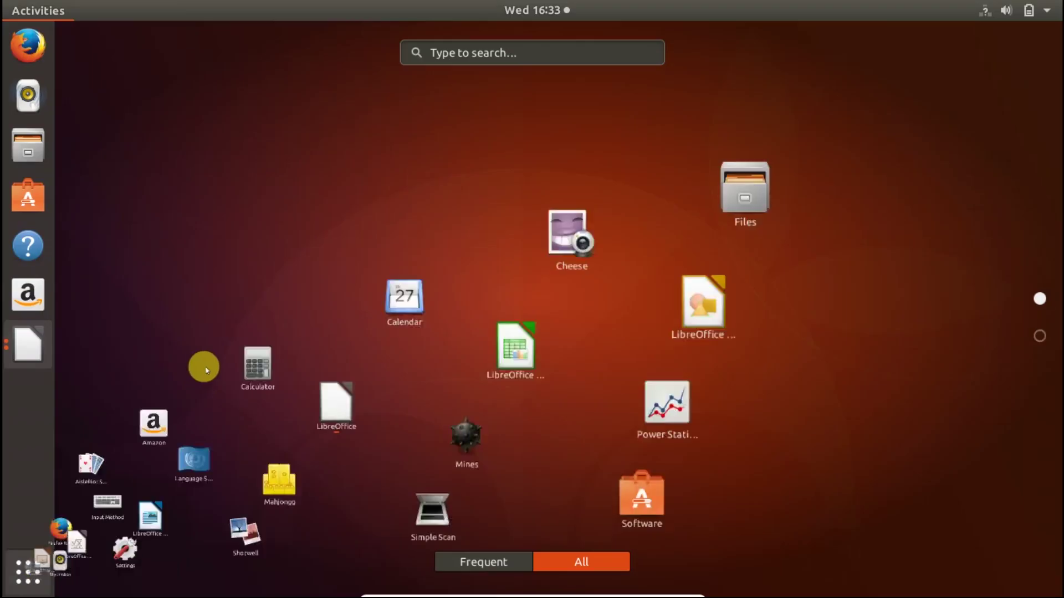
left_click(688, 246)
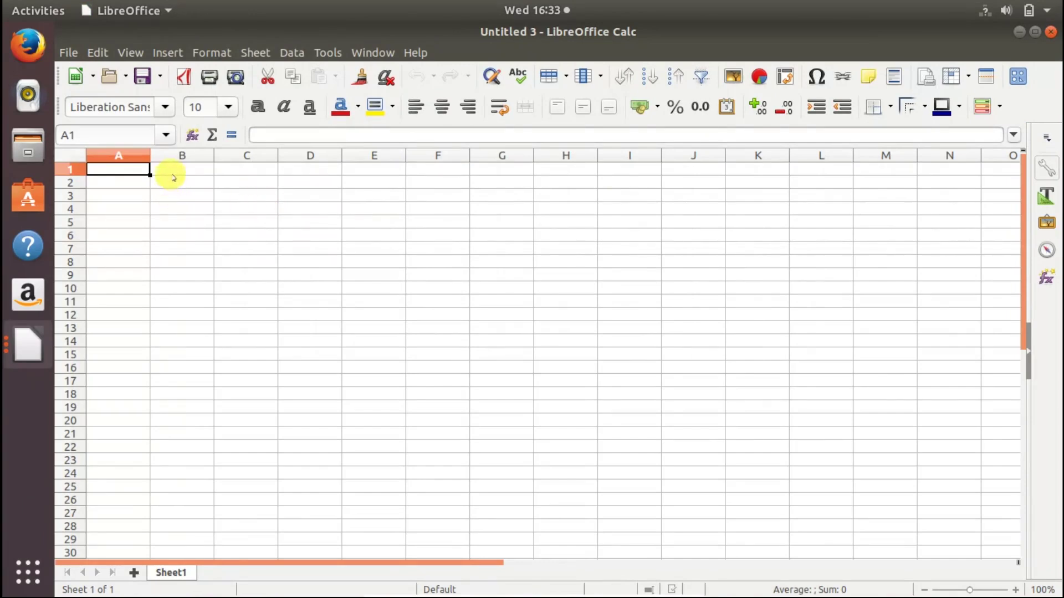
left_click(111, 181)
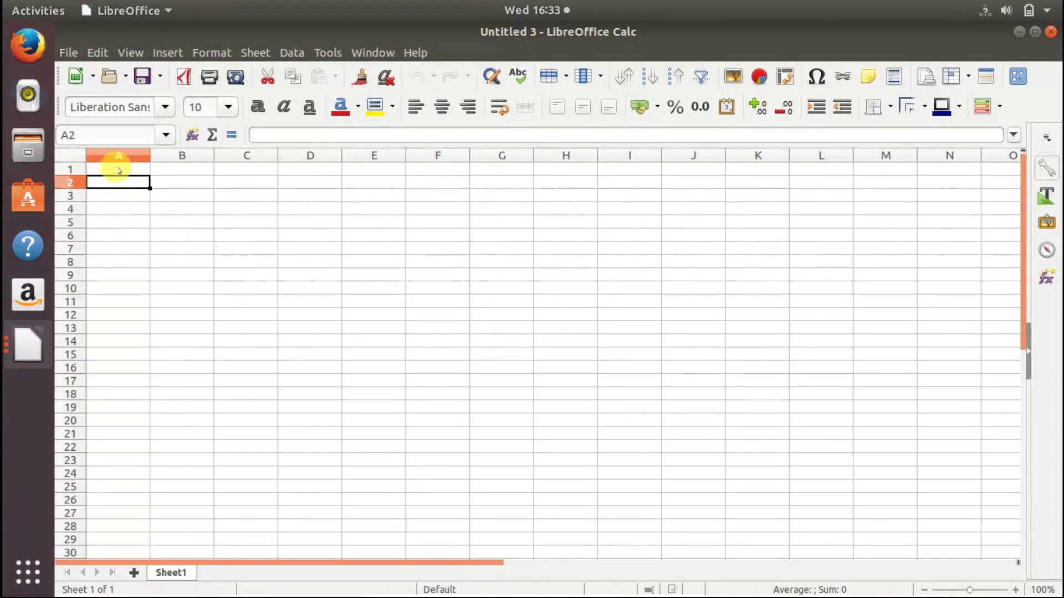
Enter the numbers 1, 2, 3 and 4 in cells A1 to A4.
left_click(119, 169)
type("1")
key("Return")
type("2")
key("Return")
type("3")
key("Return")
type("4")
key("Return")
key("Return")
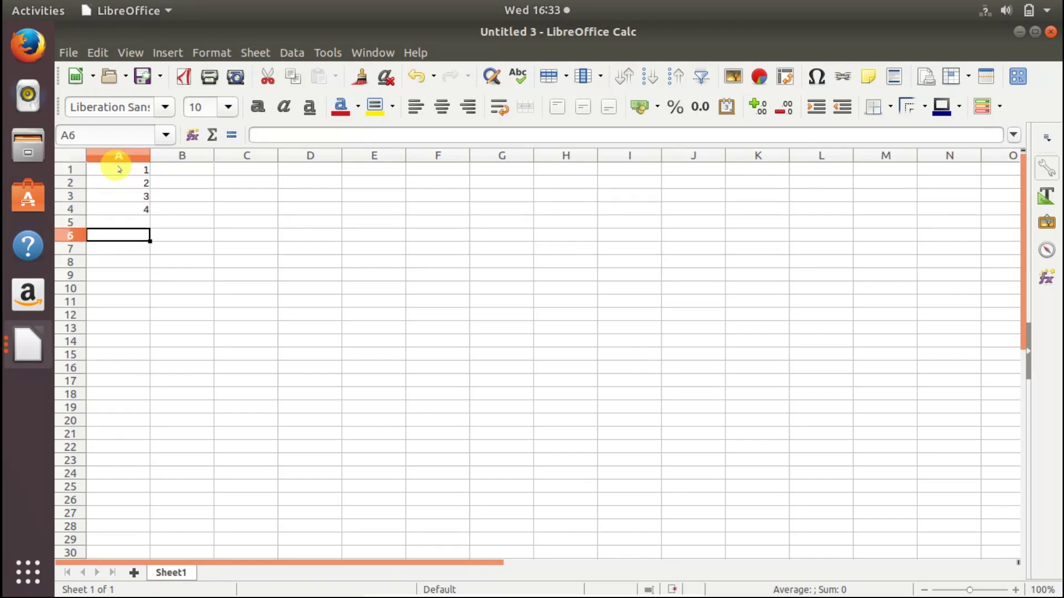
key("Return")
left_click(193, 169)
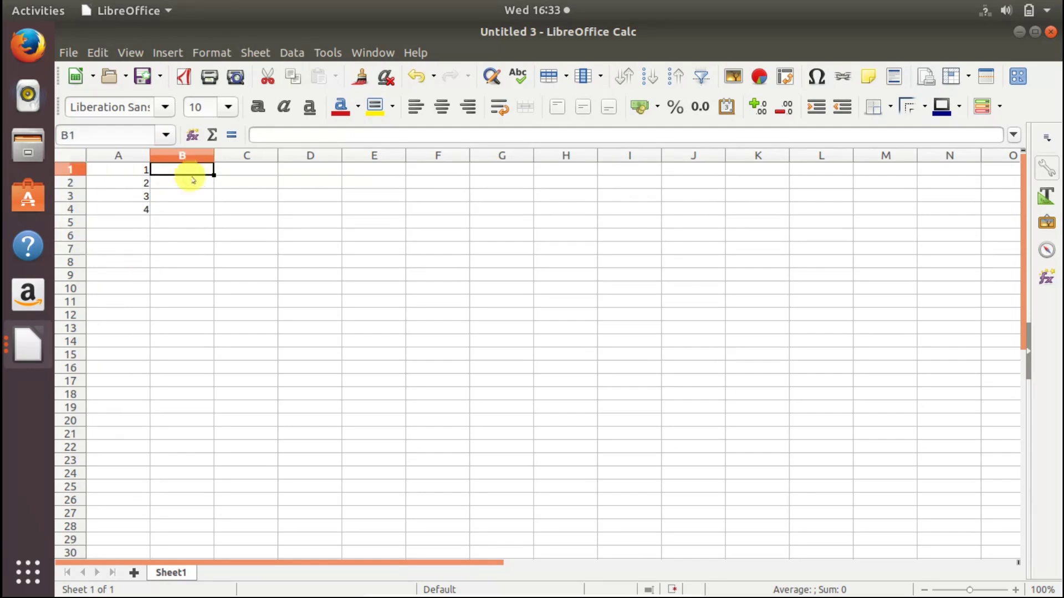
left_click(186, 195)
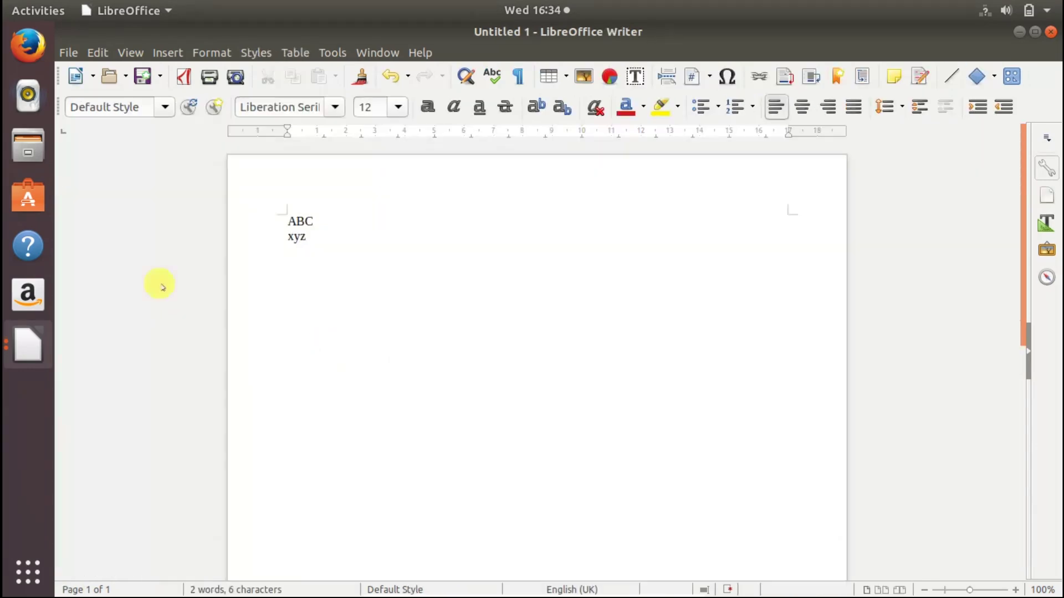
Close the Writer document without saving it.
left_click(1050, 34)
left_click(546, 350)
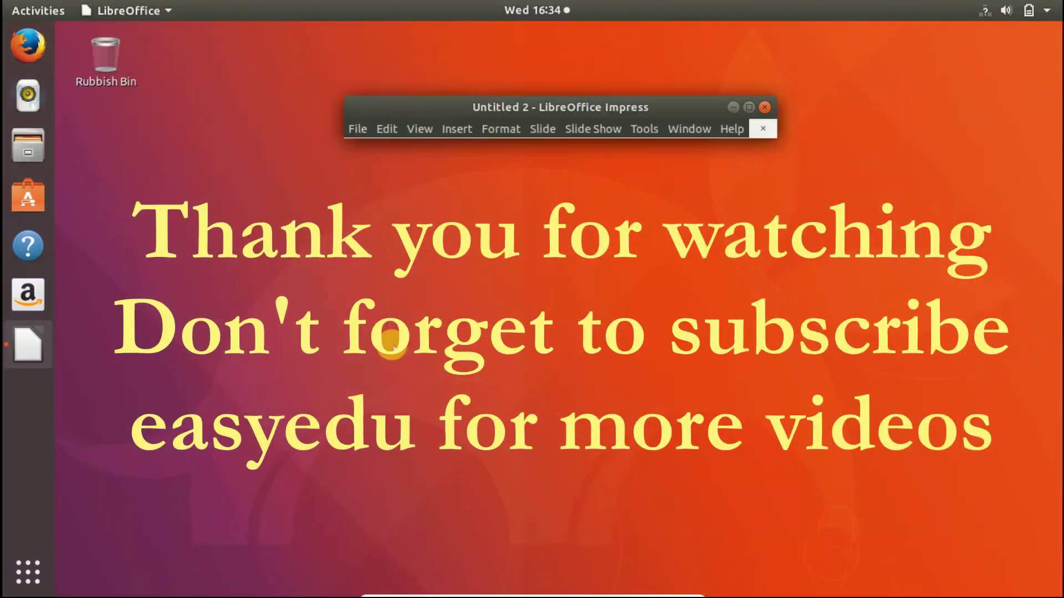